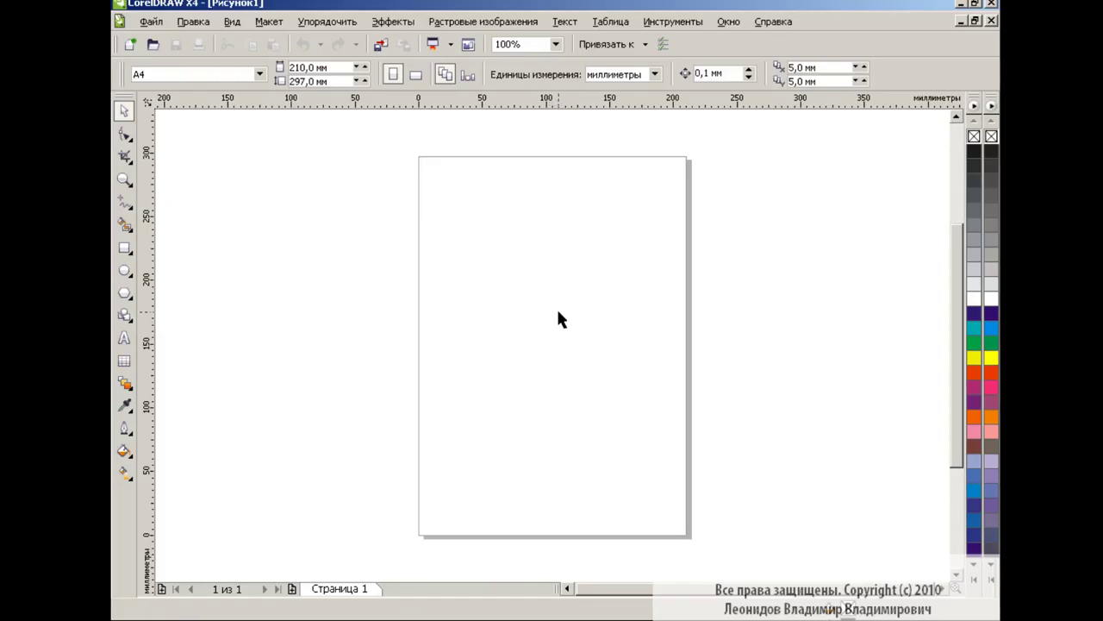
Step: Pick the Rectangle tool to start drawing on the blank A4 page
left_click(124, 248)
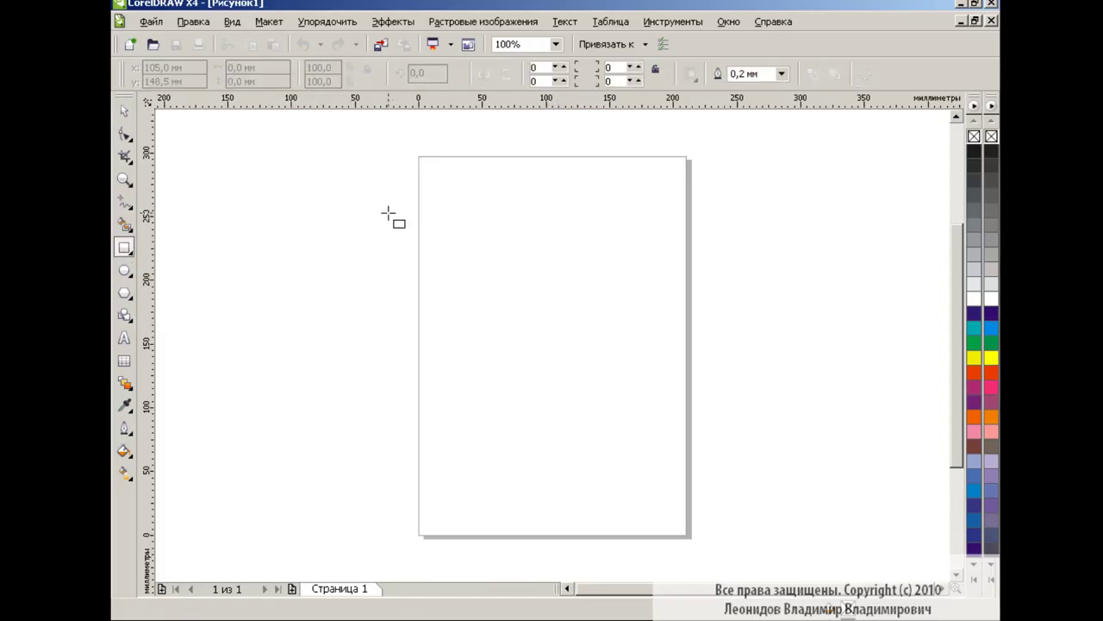
Step: Draw a tall narrow rectangle left of the page and start a custom fountain fill with black ends and extra stops
left_click_drag(388, 210, 397, 439)
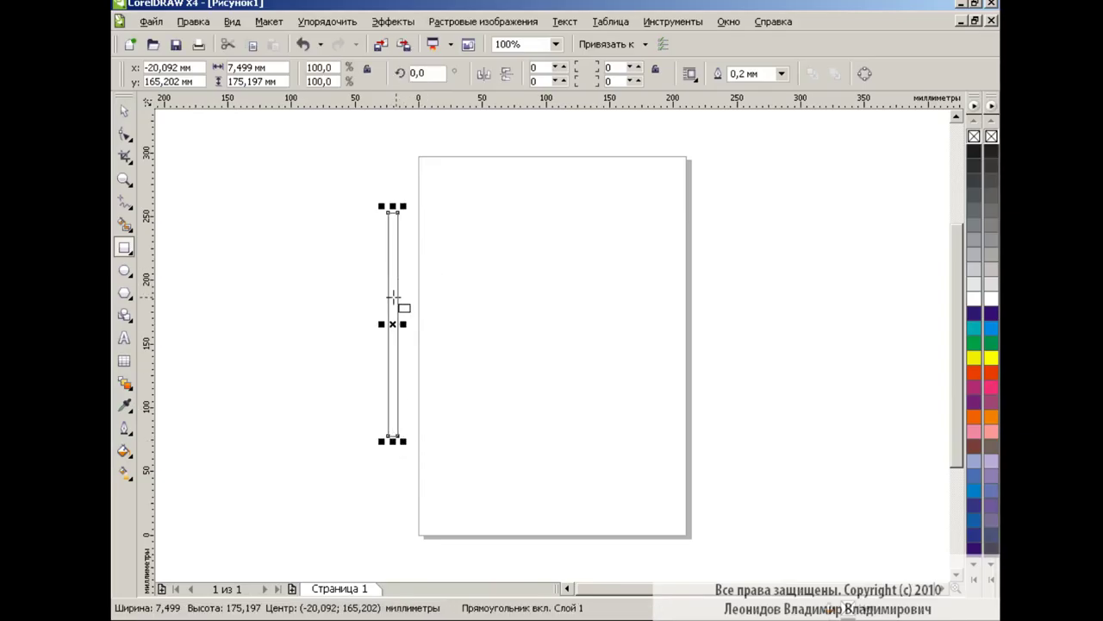
left_click(125, 451)
left_click(250, 485)
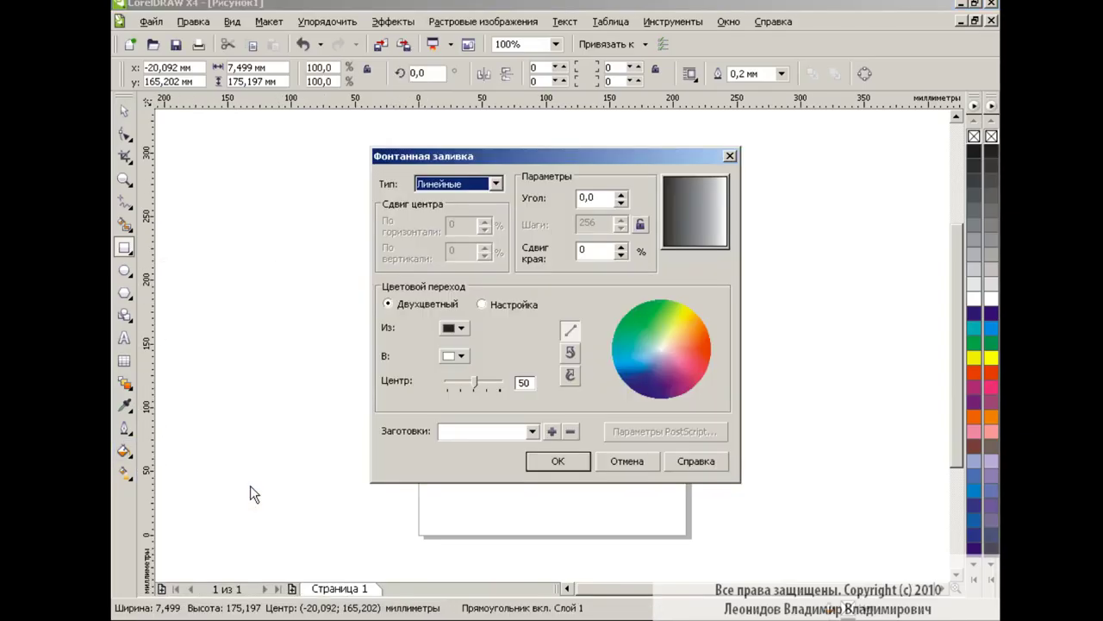
left_click(481, 304)
left_click(589, 354)
left_click(606, 303)
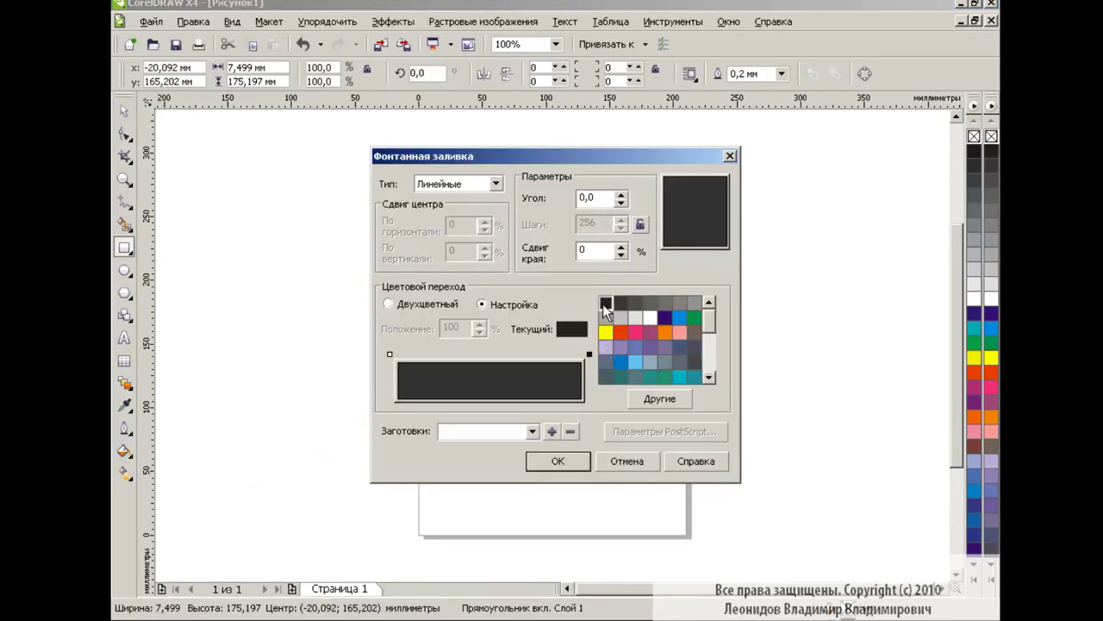
double_click(410, 353)
double_click(524, 354)
double_click(558, 353)
double_click(569, 353)
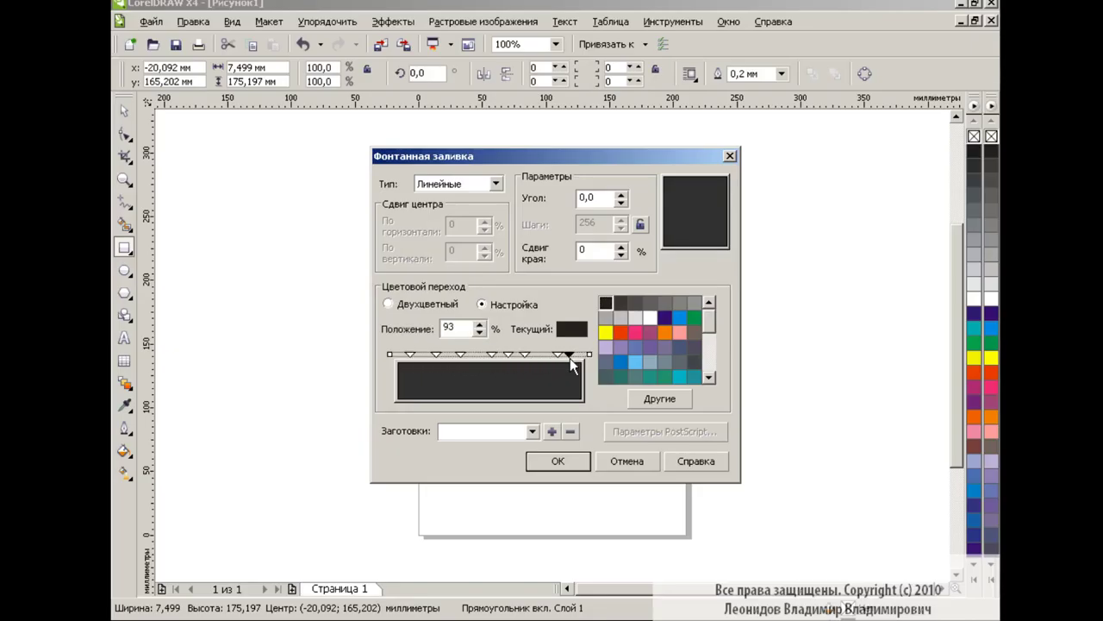
Step: Position the added colour stops at 10, 30 and 70 percent
double_click(447, 328)
type("10")
left_click_drag(436, 353, 434, 354)
left_click(459, 353)
double_click(448, 329)
type("30")
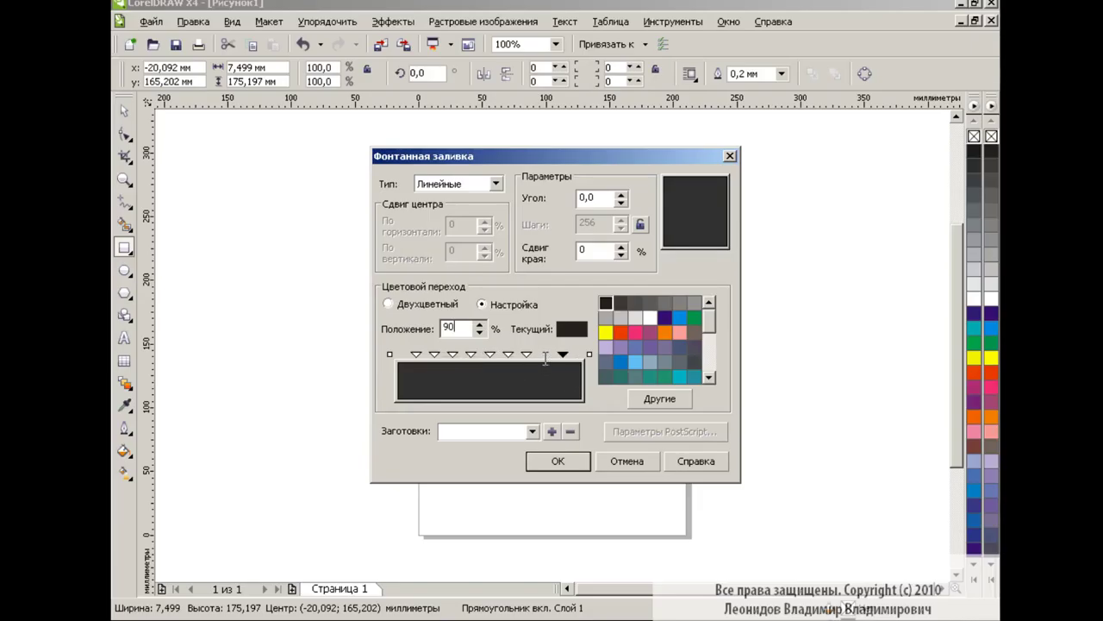
left_click(543, 353)
double_click(448, 328)
type("70")
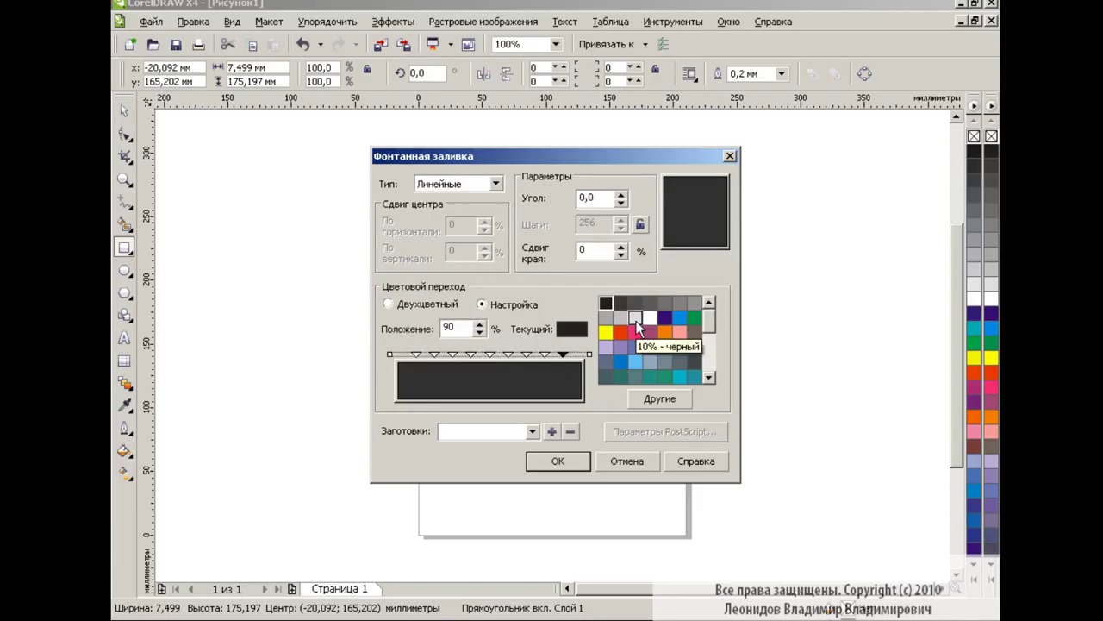
Step: Make the stops at 10, 30, 50, 70 and 90 percent white
left_click(636, 321)
left_click(526, 353)
left_click(636, 320)
left_click(489, 354)
left_click(636, 321)
left_click(453, 354)
left_click(636, 320)
left_click(416, 354)
left_click(636, 321)
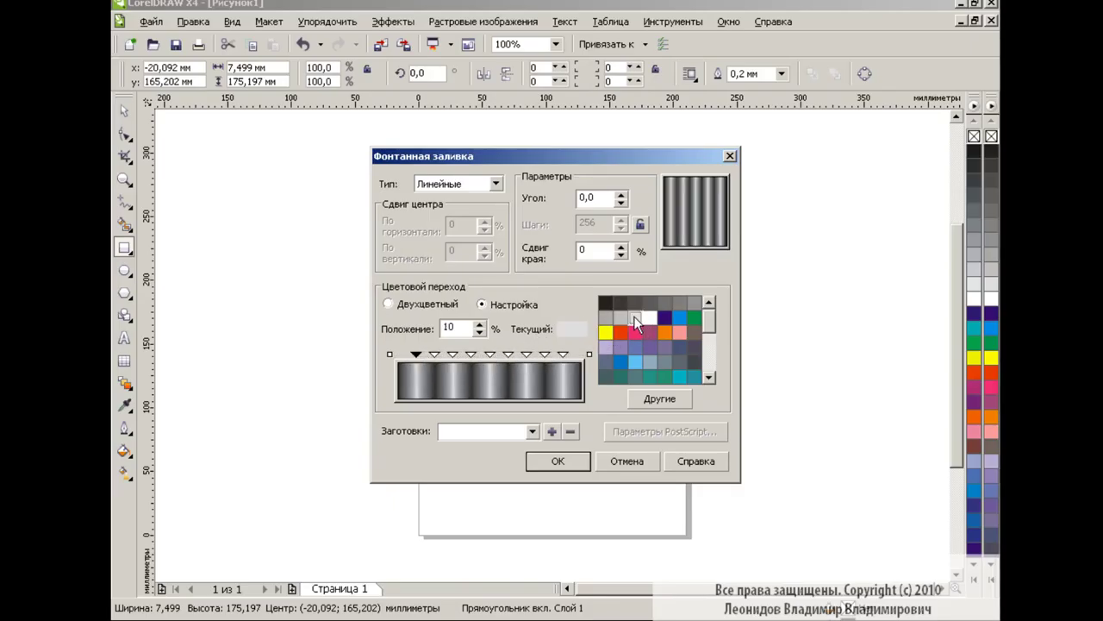
double_click(581, 198)
Step: Apply the banded fill at a 90° angle and place a copy right of the page
type("90")
left_click(557, 461)
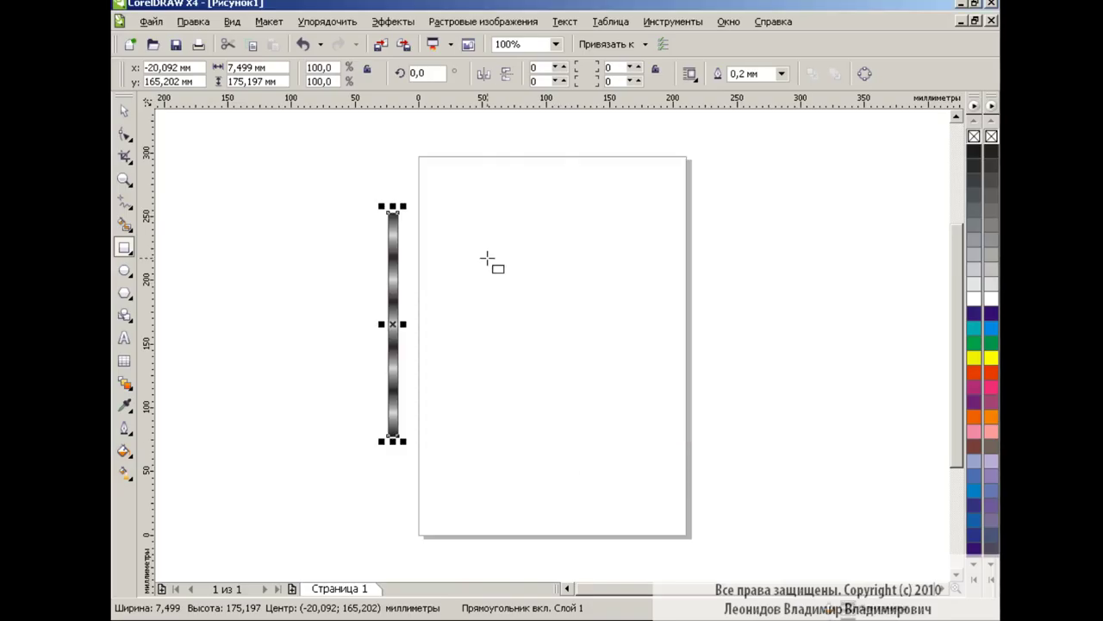
left_click_drag(392, 324, 854, 324)
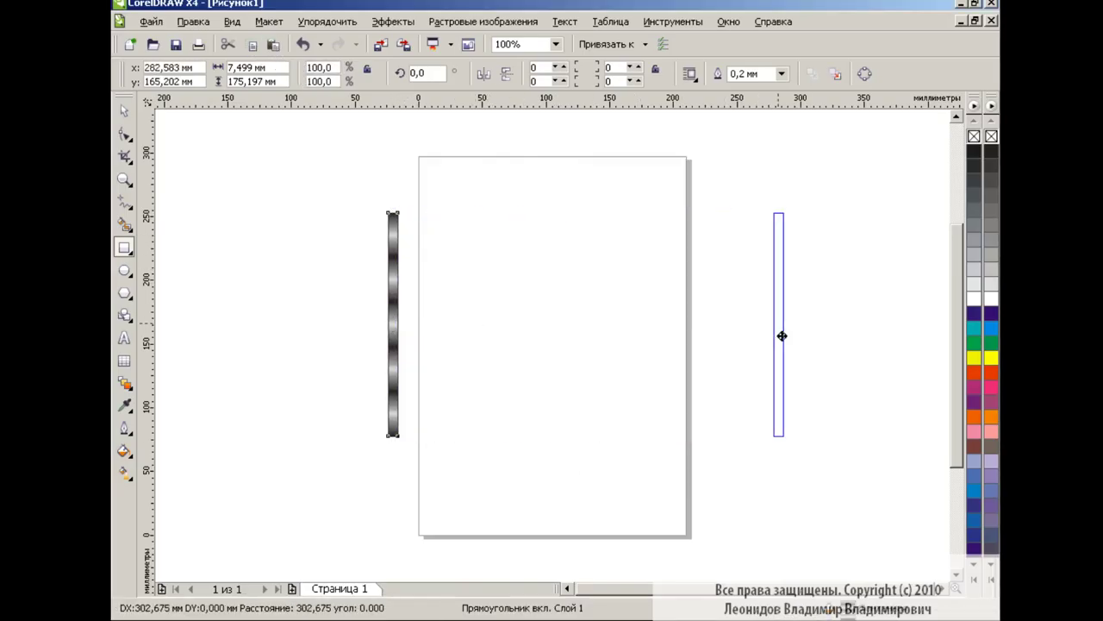
Step: Blend the two striped rectangles, stretch the blend leftward, and set 10 blend steps
left_click(124, 382)
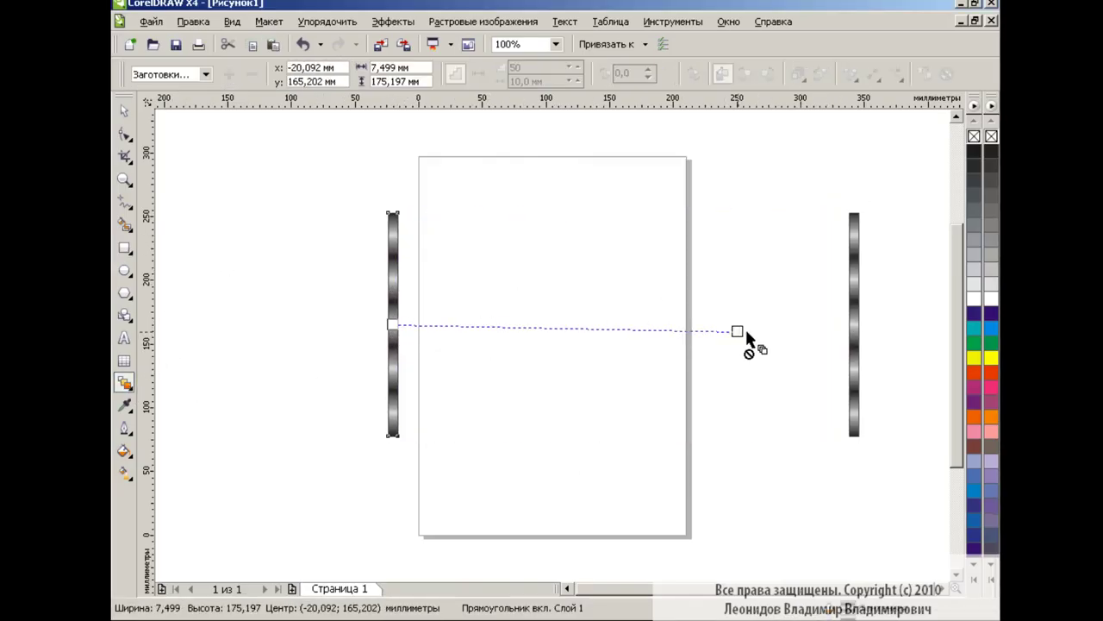
left_click_drag(395, 336, 851, 326)
key("space")
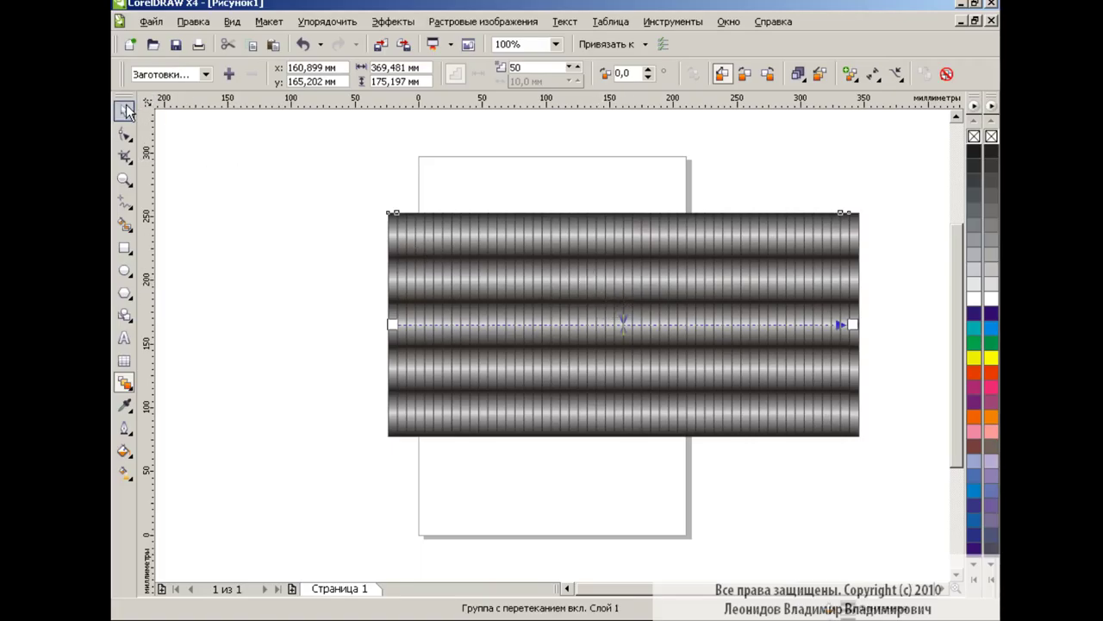
left_click_drag(394, 320, 191, 318)
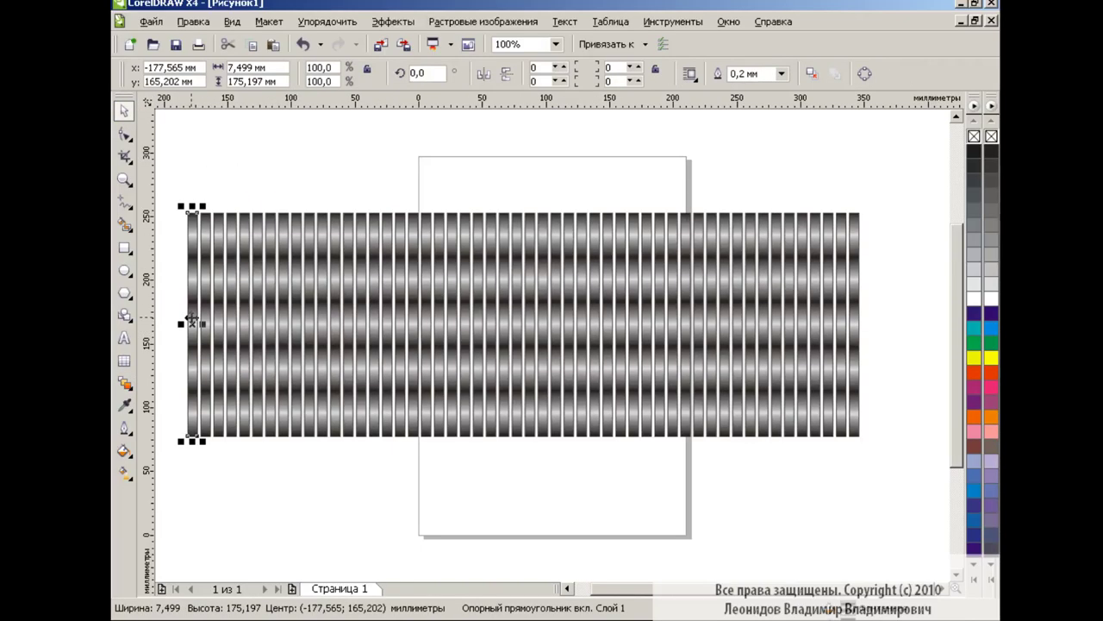
left_click(385, 306)
left_click(515, 67)
type("10")
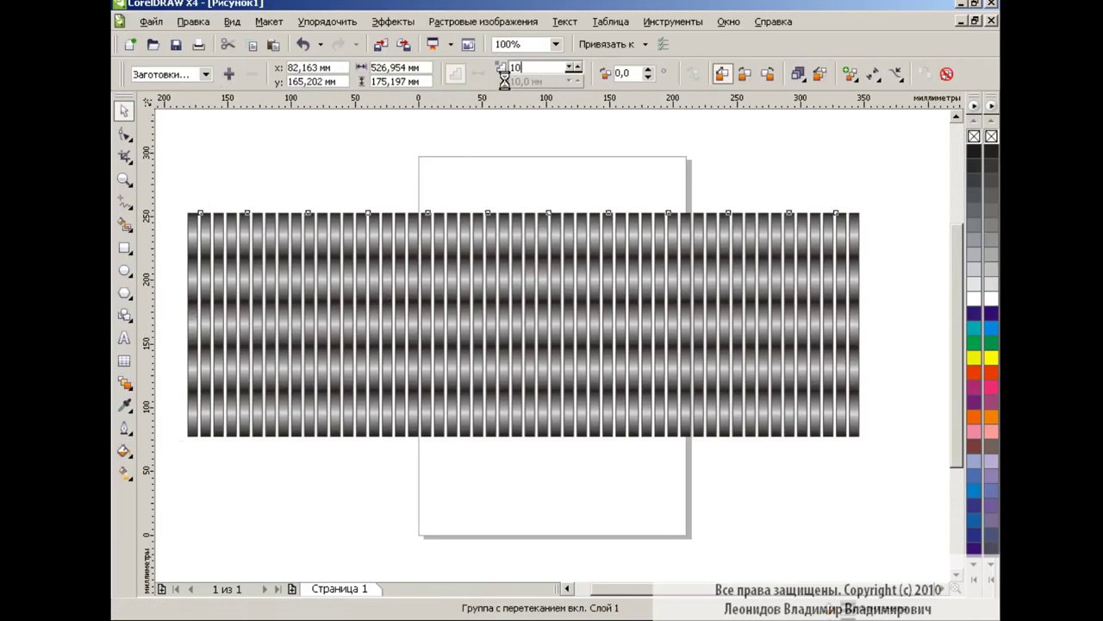
key("Return")
key("Return")
Step: Break apart the blend, ungroup all, and group the stripes into one panel over the page
left_click(329, 22)
left_click(388, 212)
left_click(509, 75)
mouse_move(169, 185)
left_mouse_down()
mouse_move(301, 330)
mouse_move(866, 443)
left_mouse_up()
key("ctrl+g")
left_click_drag(529, 325, 552, 304)
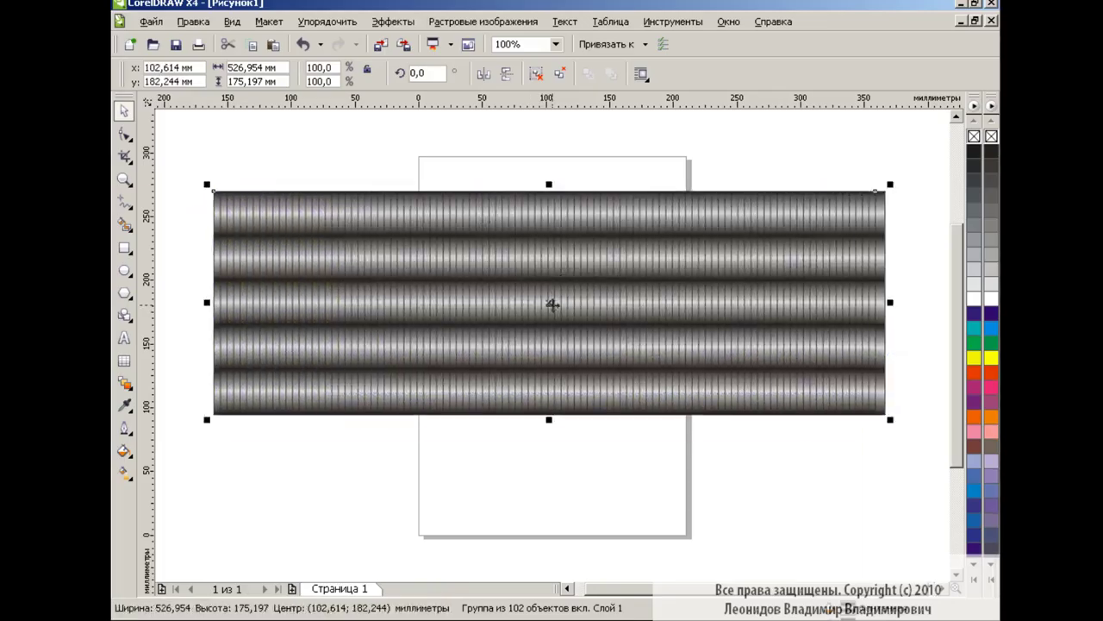
left_click(725, 162)
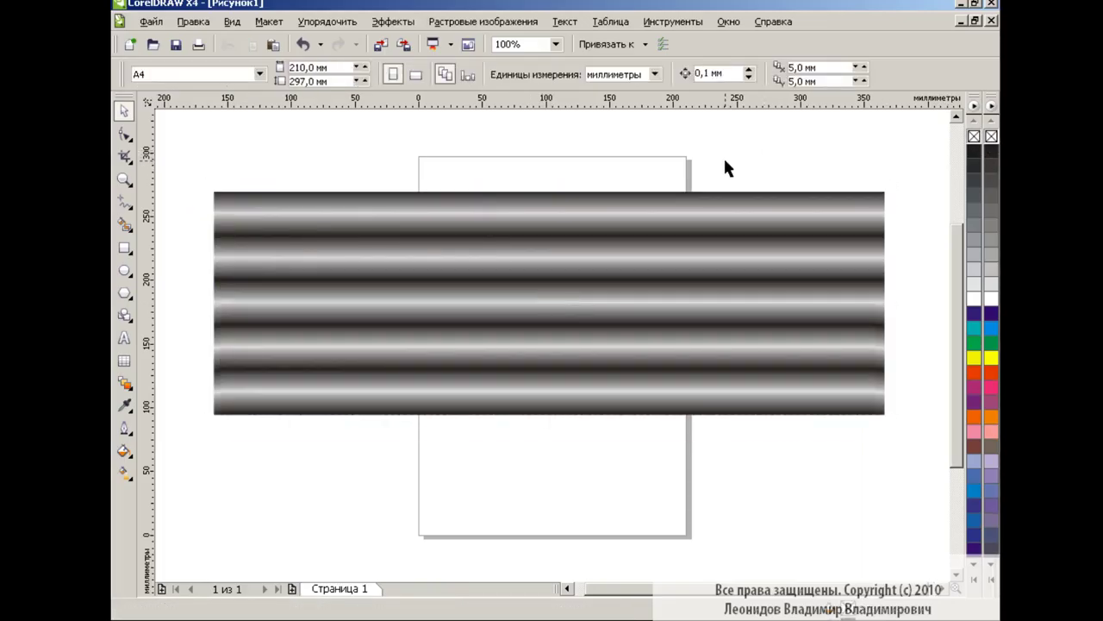
left_click(594, 286)
left_click(125, 451)
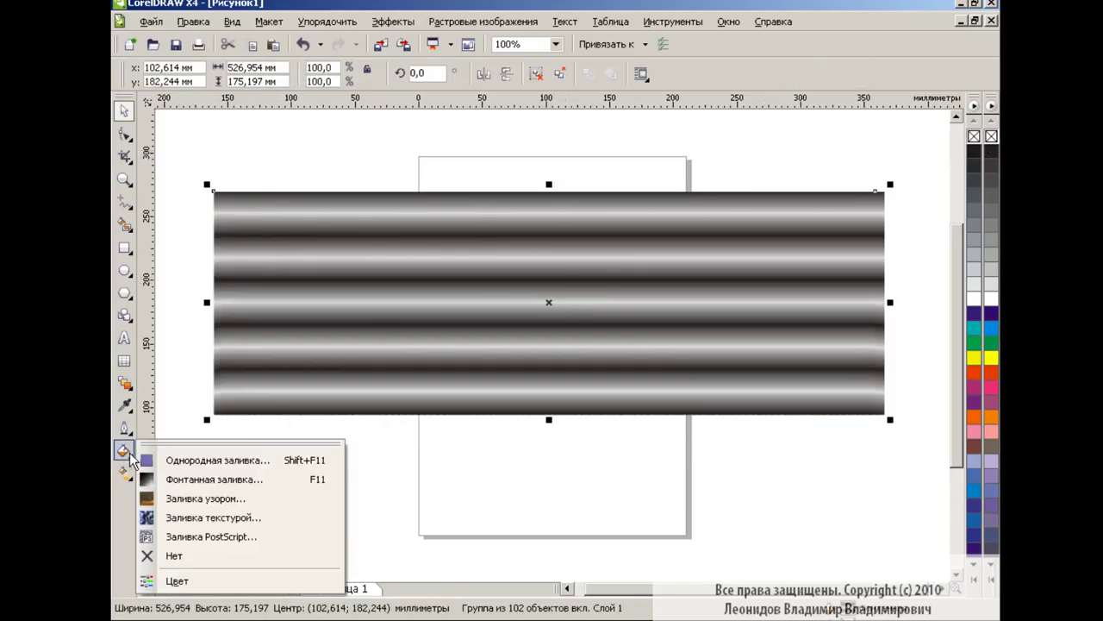
left_click(198, 477)
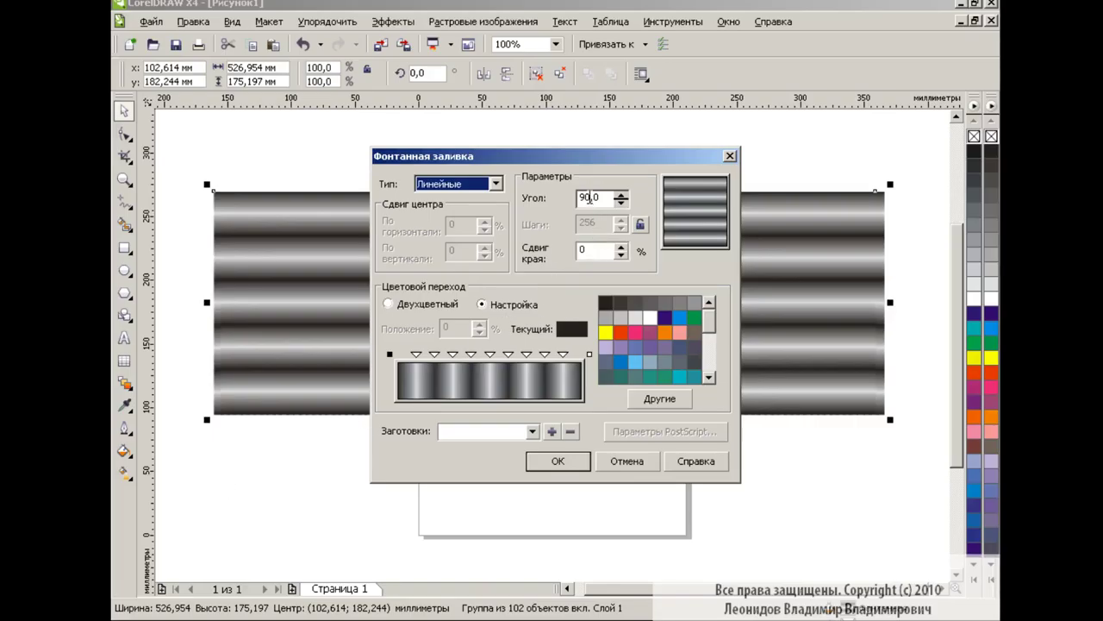
left_click_drag(592, 197, 564, 197)
type("45")
left_click(567, 457)
left_click(571, 461)
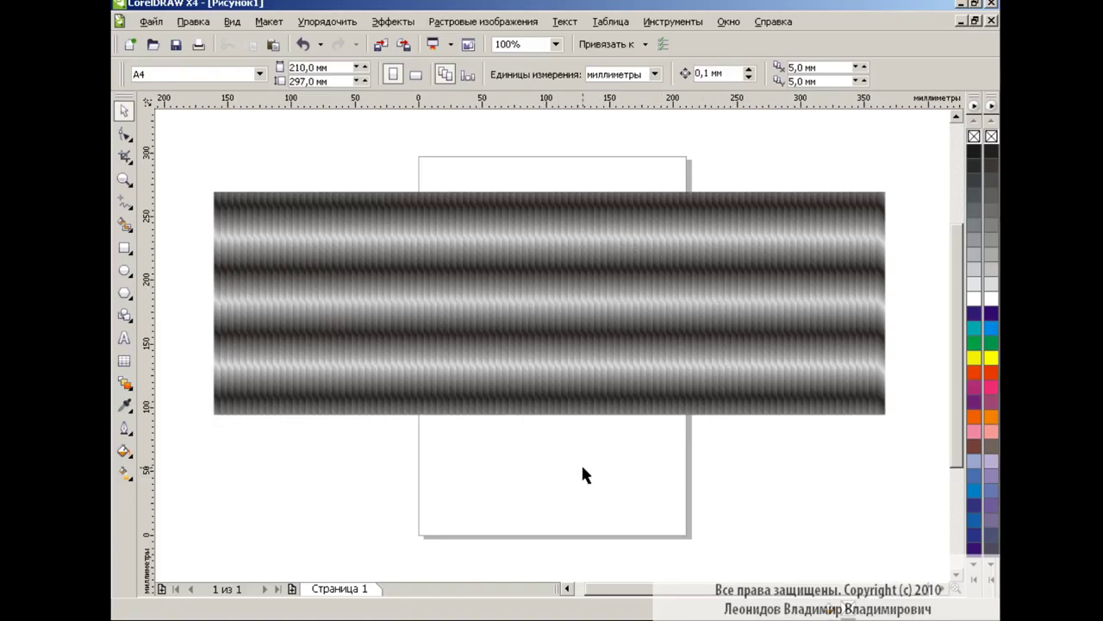
left_click(123, 450)
left_click(214, 479)
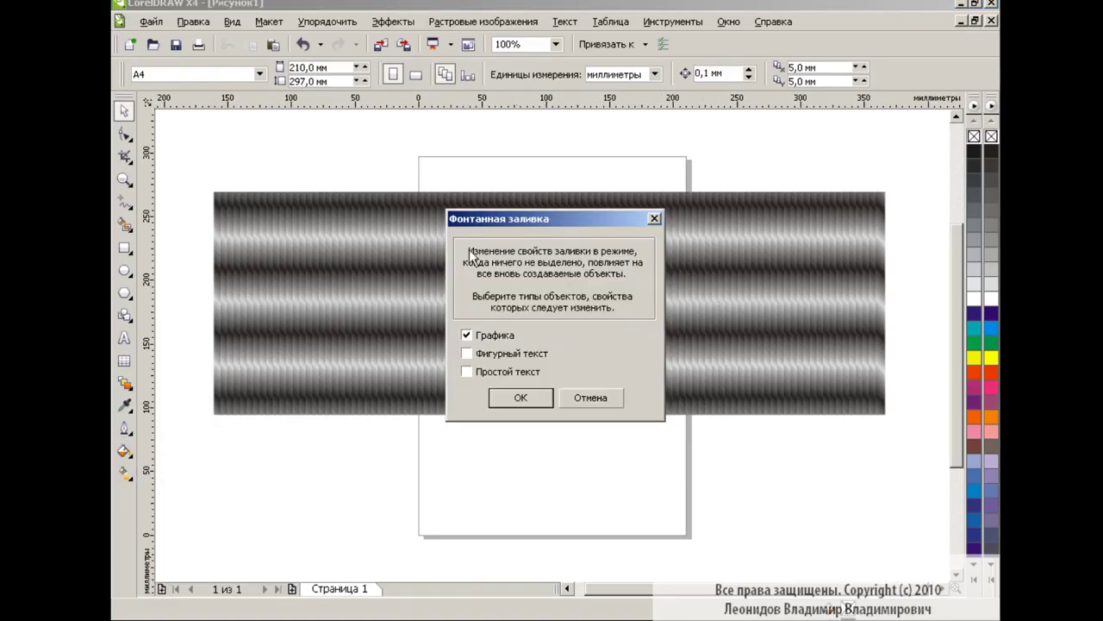
left_click(576, 398)
left_click(584, 288)
left_click(123, 450)
left_click(198, 478)
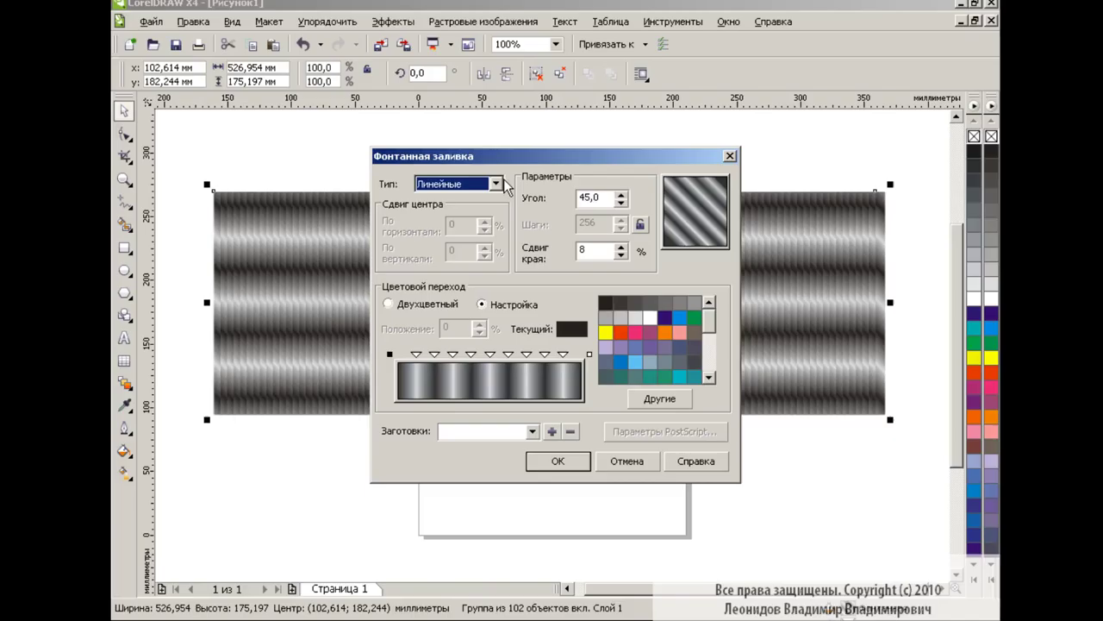
double_click(584, 198)
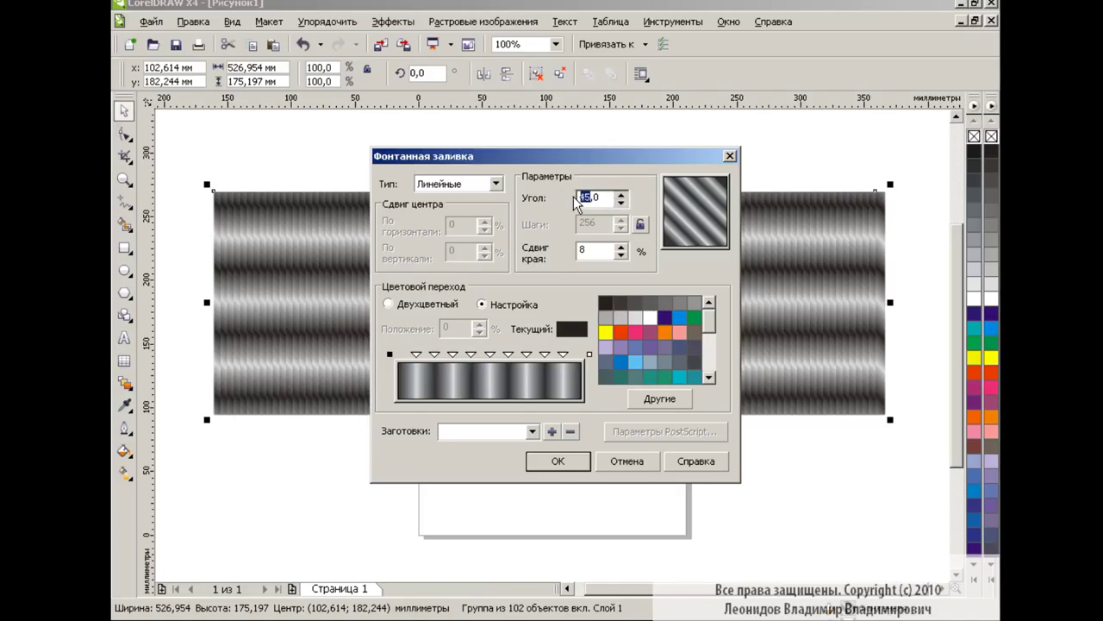
type("90")
left_click(626, 461)
left_click(123, 450)
left_click(199, 478)
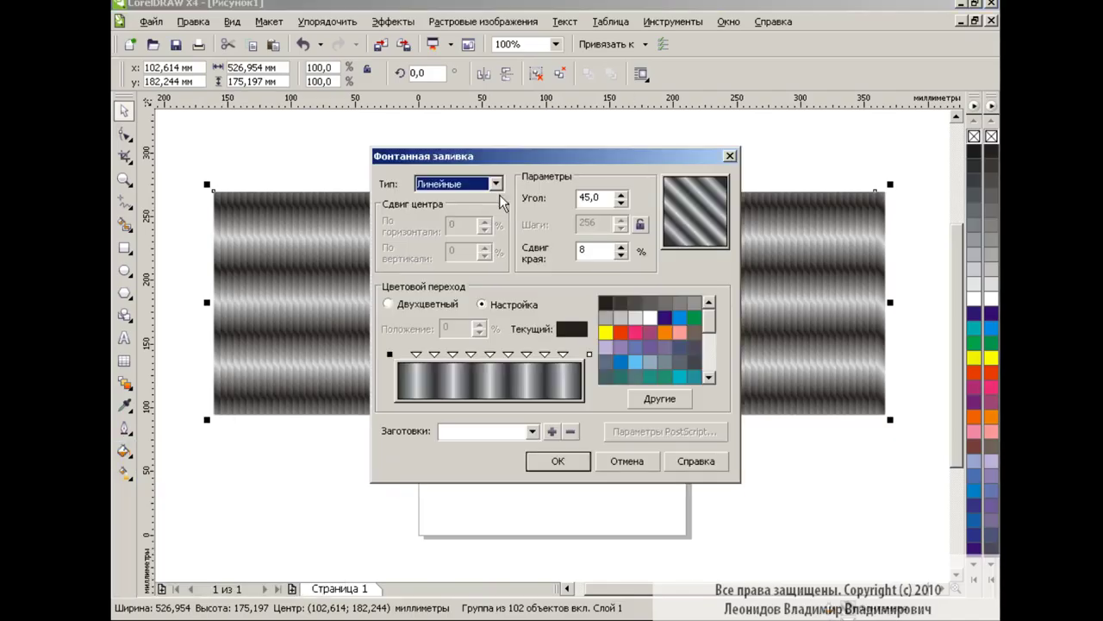
left_click(495, 183)
left_click(465, 211)
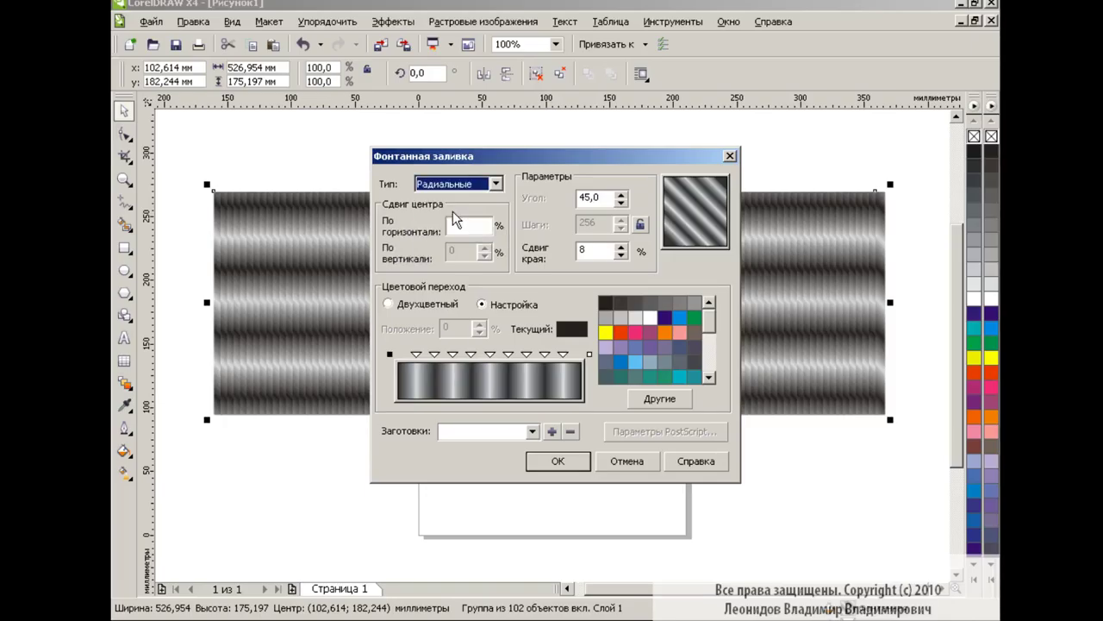
left_click(557, 461)
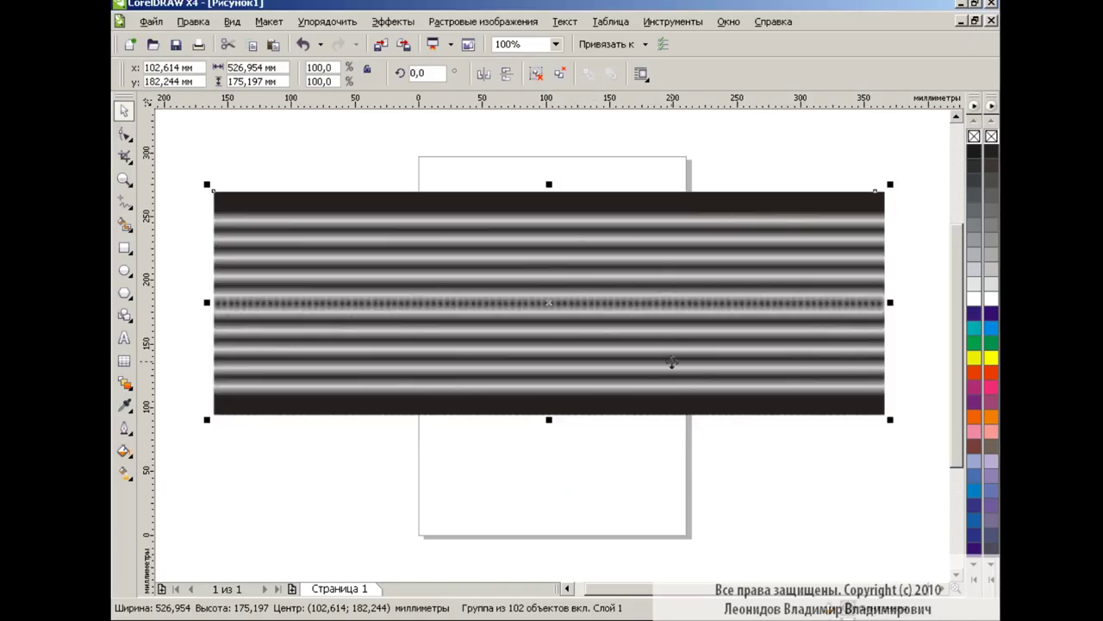
left_click(303, 44)
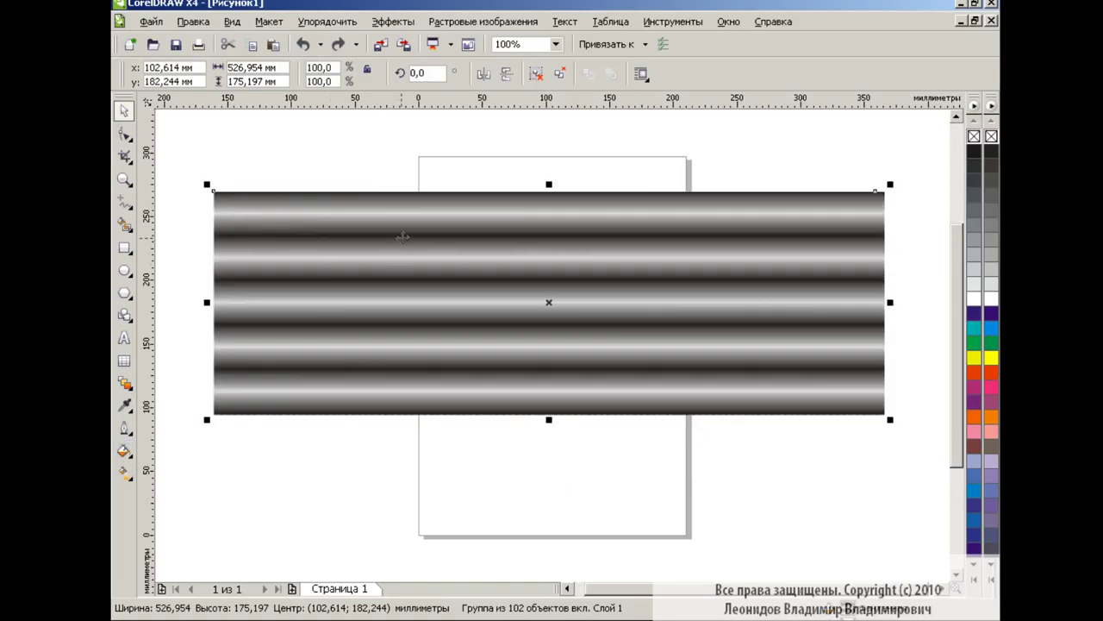
left_click(124, 450)
left_click(213, 479)
left_click(496, 183)
left_click(440, 224)
left_click(557, 460)
left_click(123, 450)
left_click(302, 44)
left_click(123, 450)
left_click(214, 478)
left_click(495, 183)
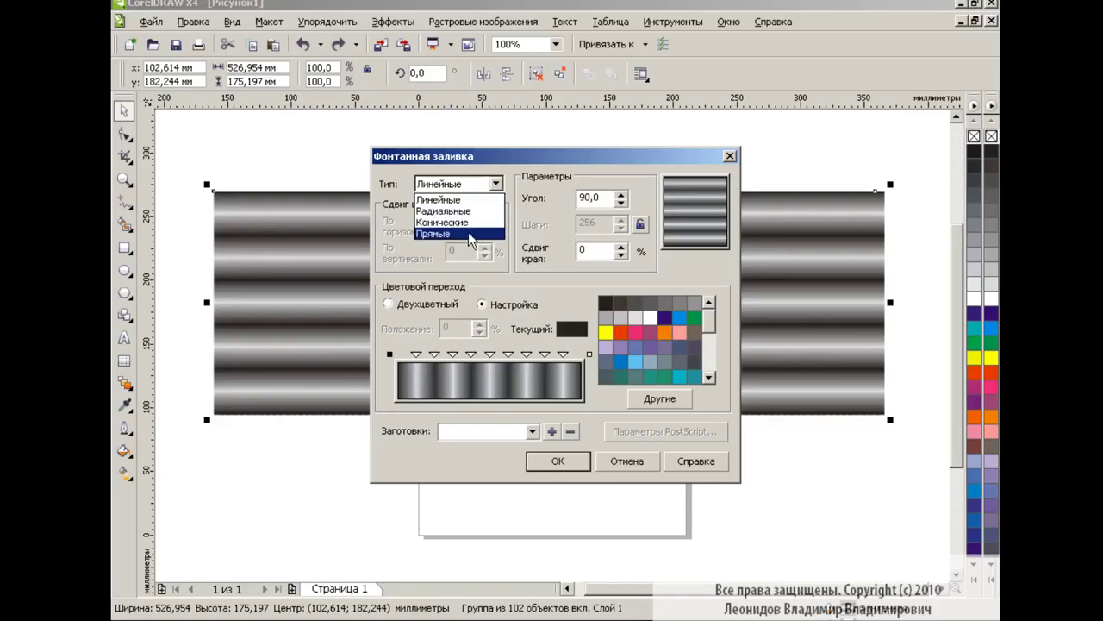
left_click(468, 232)
left_click(558, 461)
left_click(554, 459)
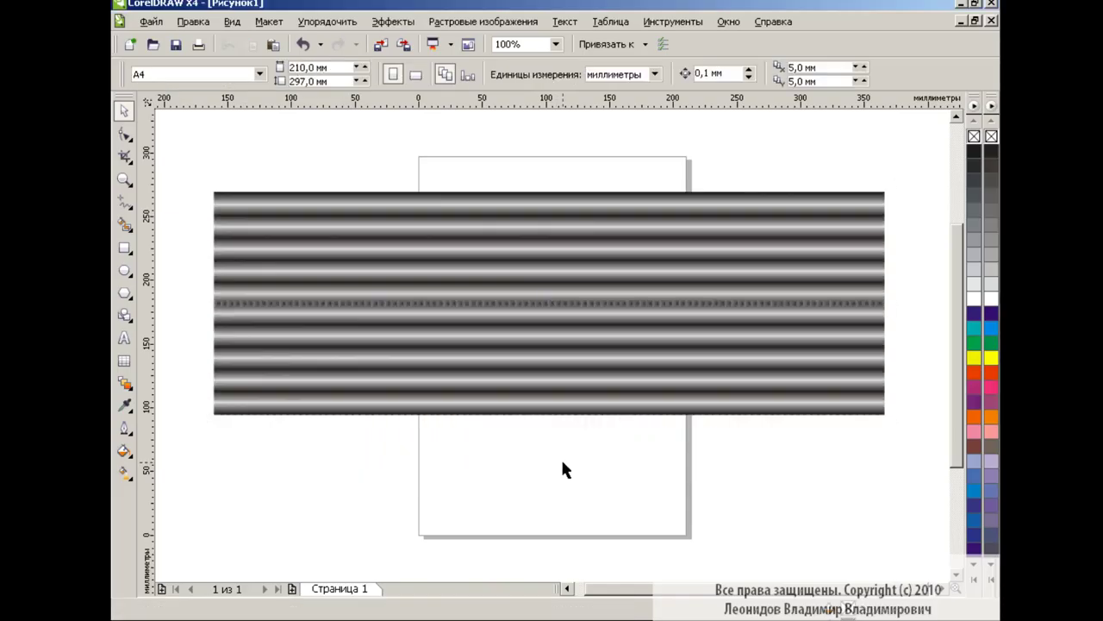
left_click(125, 451)
left_click(217, 473)
left_click(580, 198)
type("45,0")
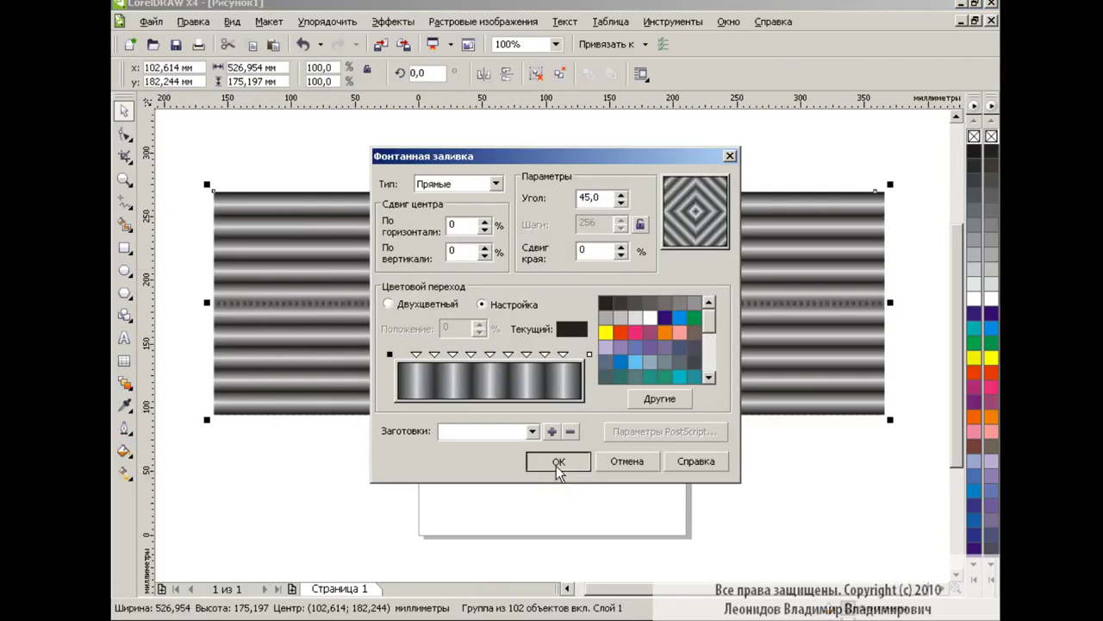
left_click(557, 461)
left_click(576, 461)
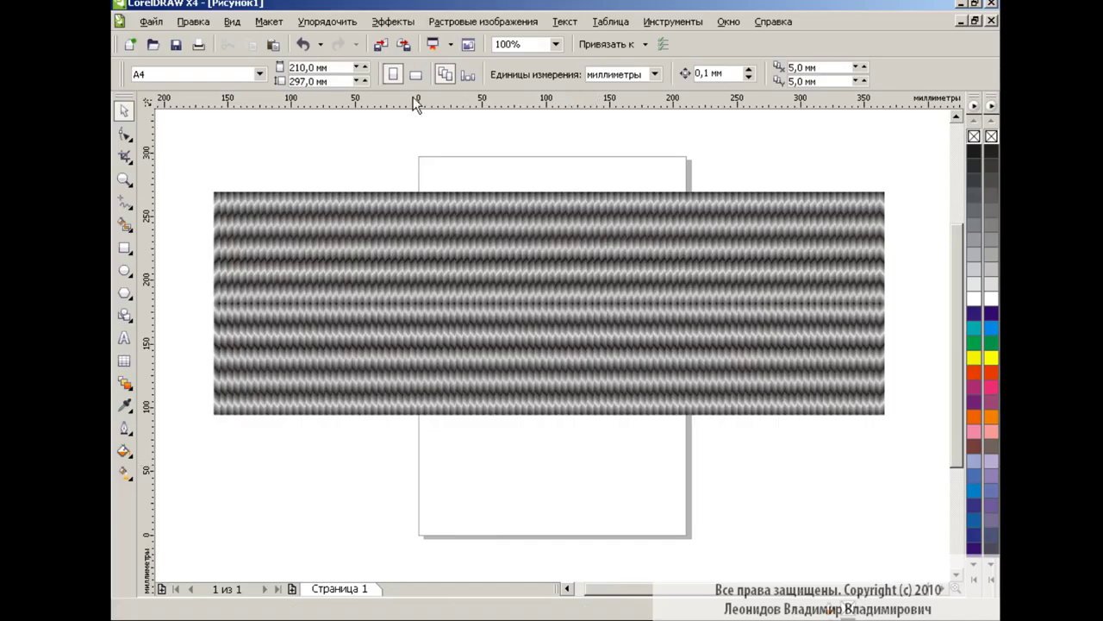
left_click(303, 44)
left_click(600, 460)
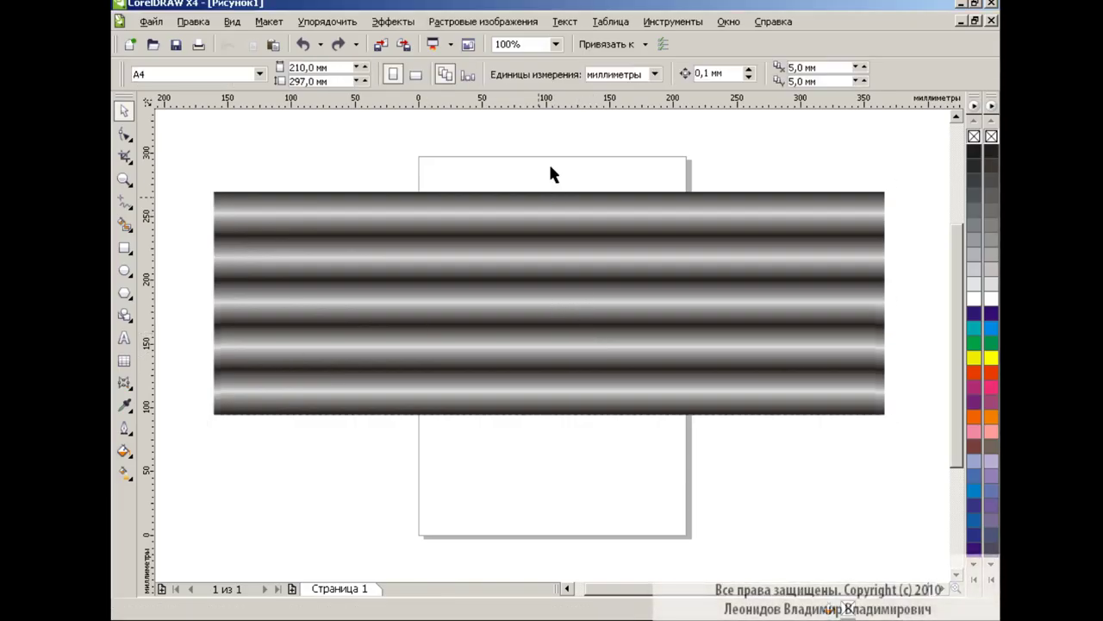
left_click(124, 270)
Step: Draw a circle over the striped band and squeeze the band to the page width
left_click_drag(443, 196, 644, 368)
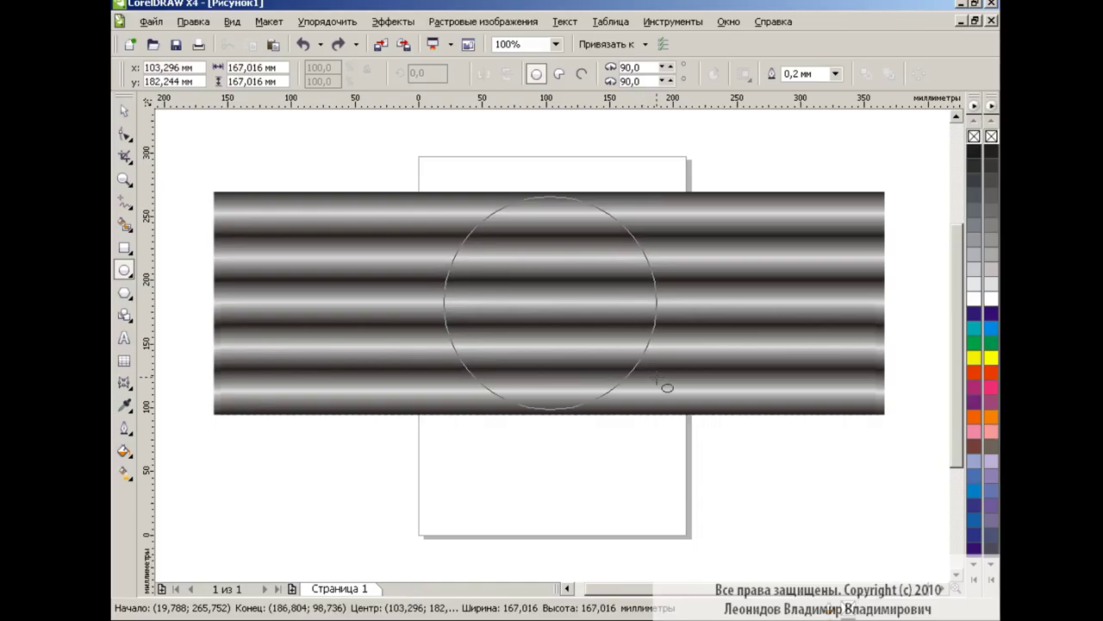
left_click(664, 387)
key("space")
left_click_drag(209, 302, 414, 304)
left_click_drag(888, 302, 688, 303)
Step: Intersect the circle with the band and move the striped disc right of the page
left_click_drag(345, 165, 775, 456)
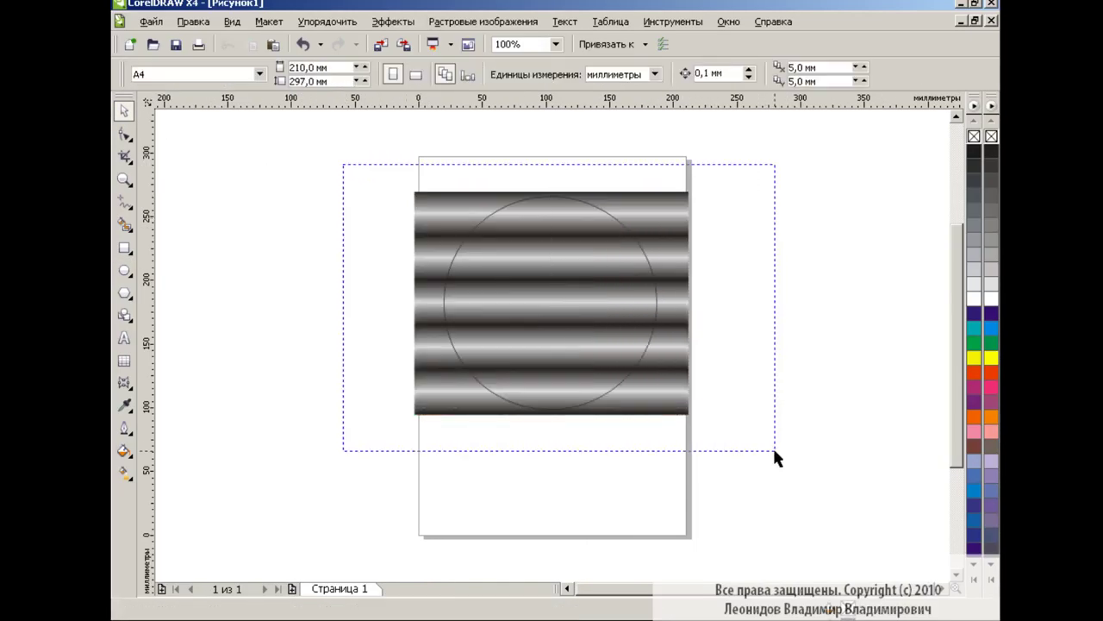
left_click(687, 74)
left_click_drag(524, 359, 811, 300)
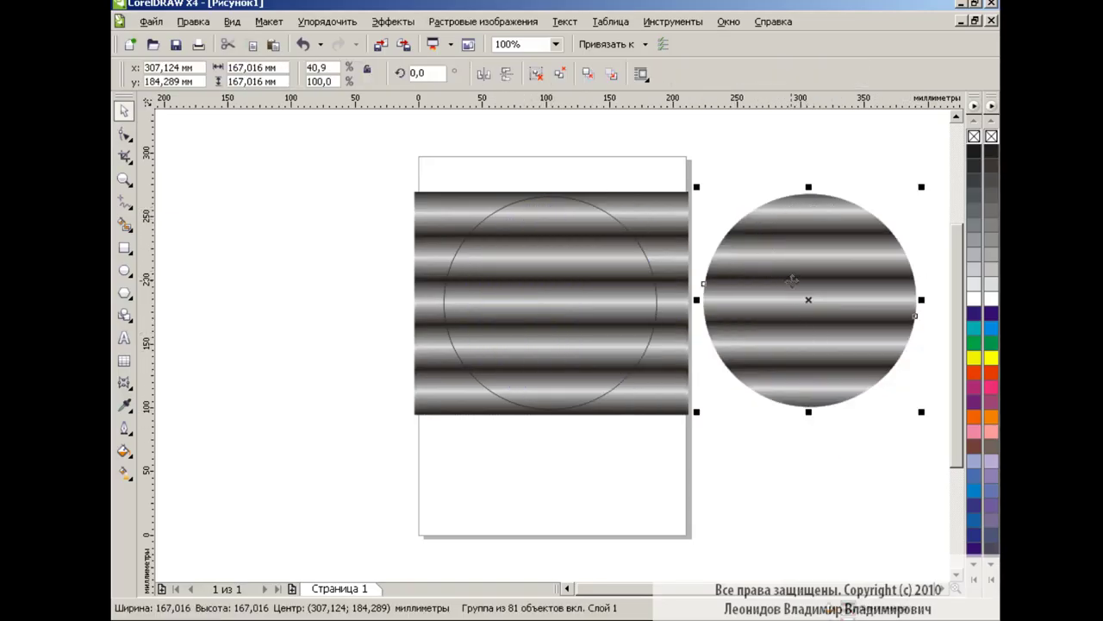
left_click(124, 450)
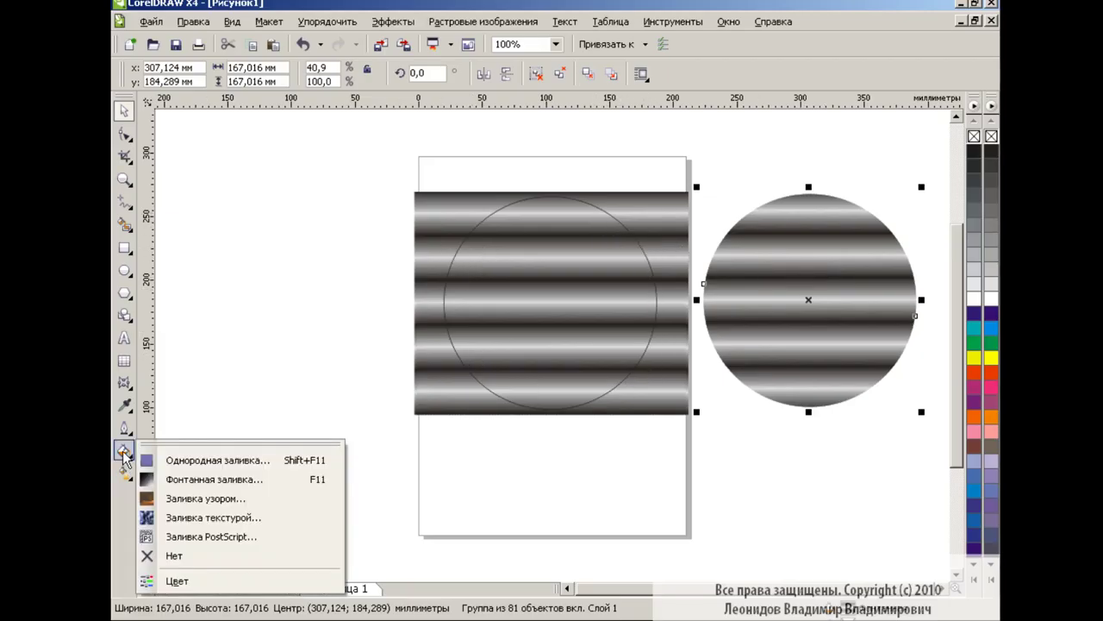
Step: Try a radial fountain fill on the striped disc, then undo it
left_click(181, 480)
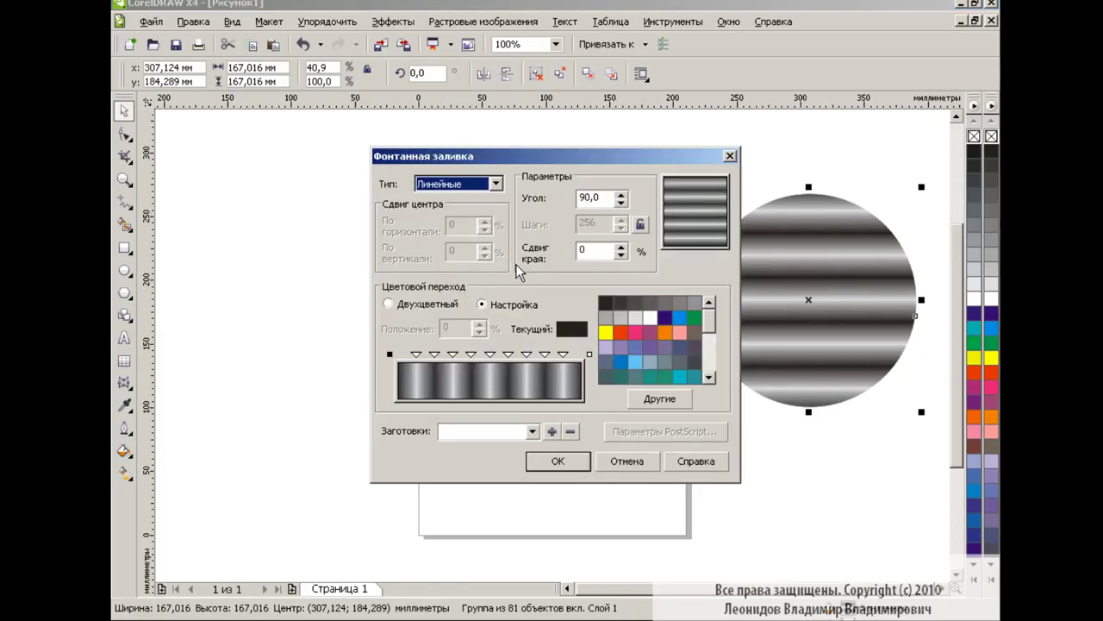
left_click(496, 184)
left_click(443, 210)
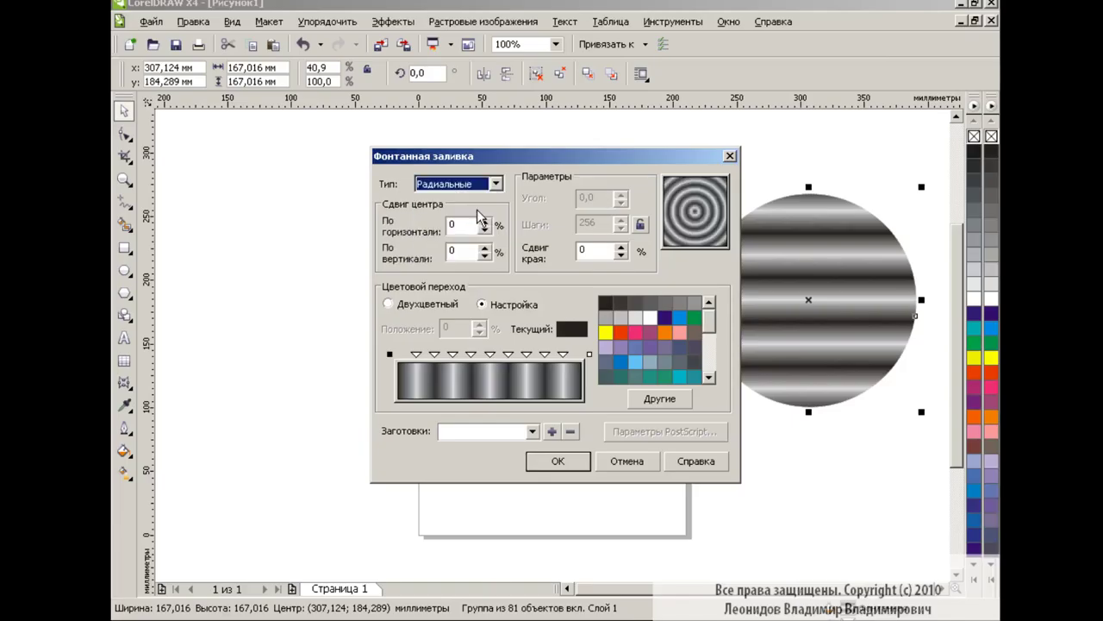
left_click(569, 461)
left_click(304, 45)
left_click(303, 45)
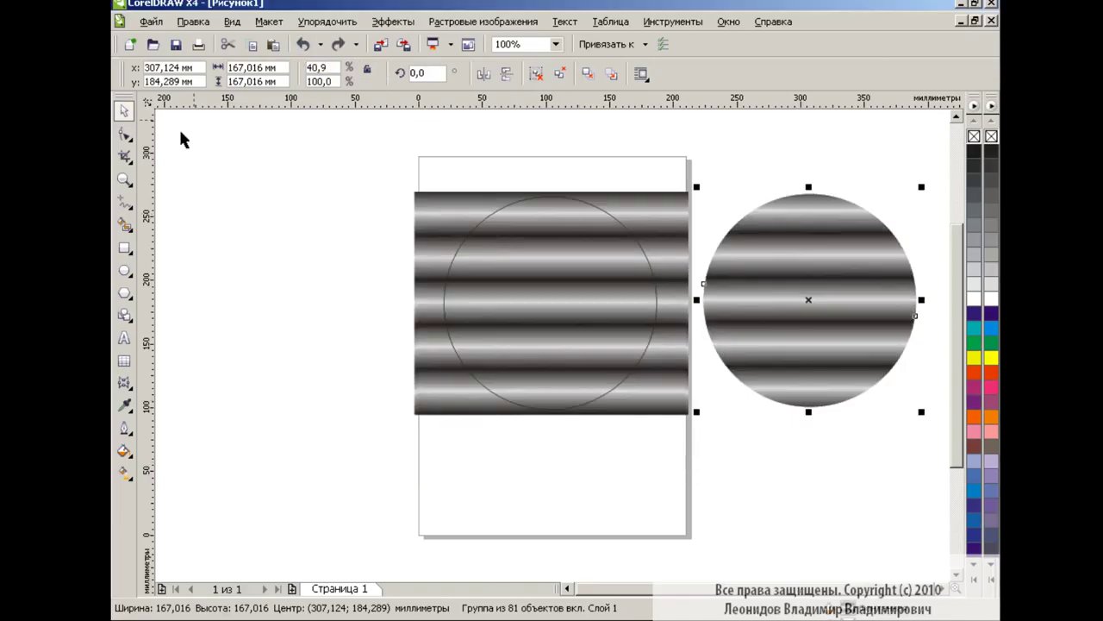
Step: Give the disc a square fountain fill at a 45° angle
left_click(125, 451)
left_click(185, 475)
left_click(496, 184)
left_click(441, 234)
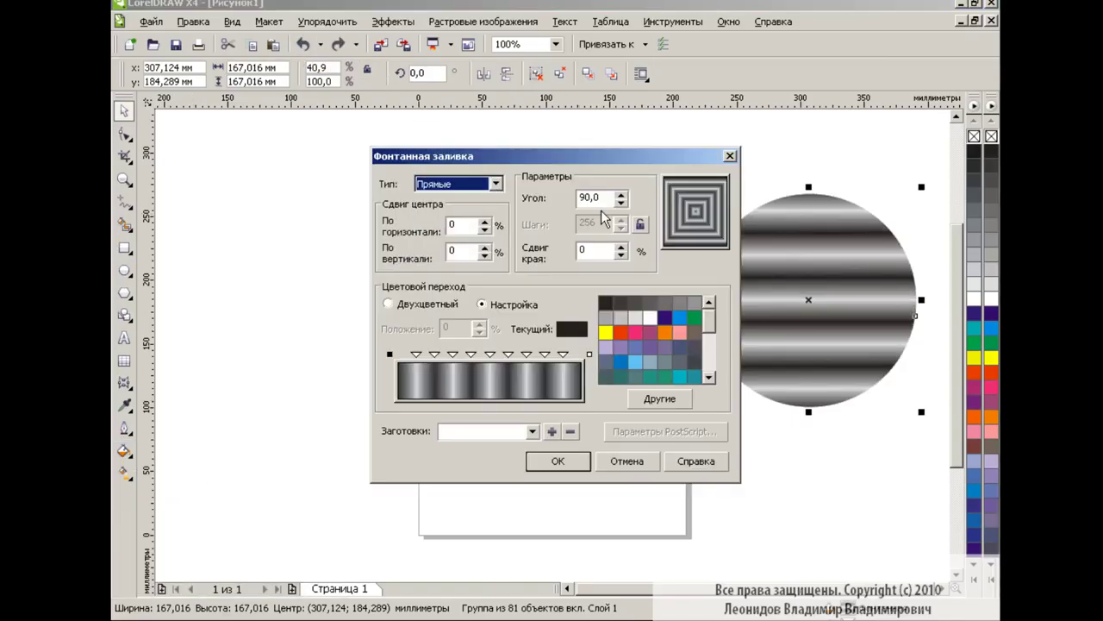
double_click(582, 199)
type("45")
left_click(558, 460)
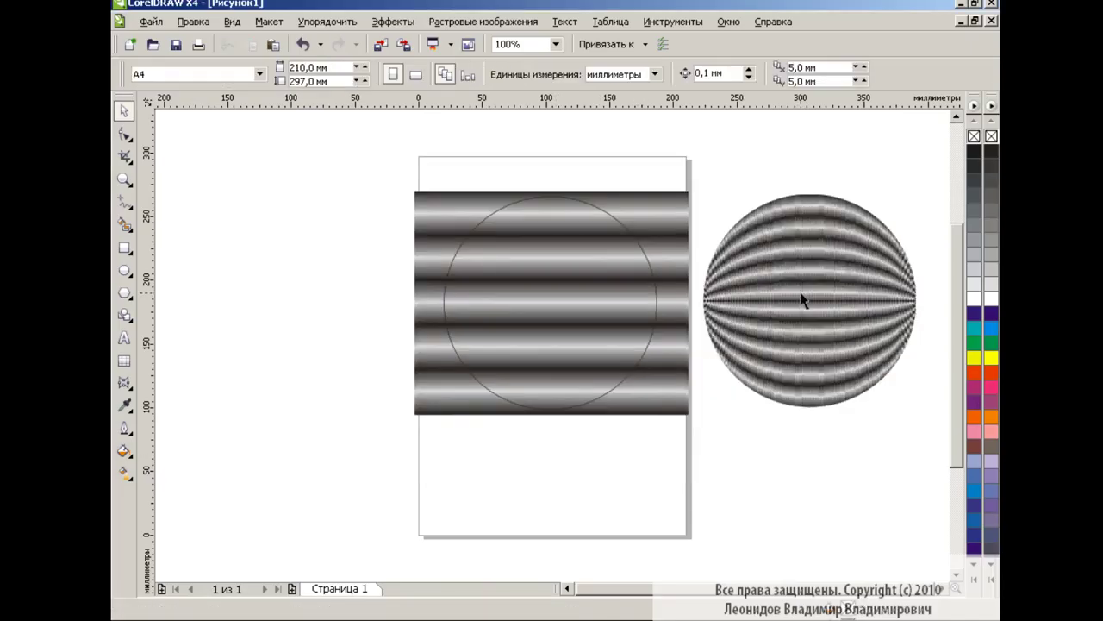
Step: Delete the leftover circle outline and draw a five-sided polygon
left_click(643, 355)
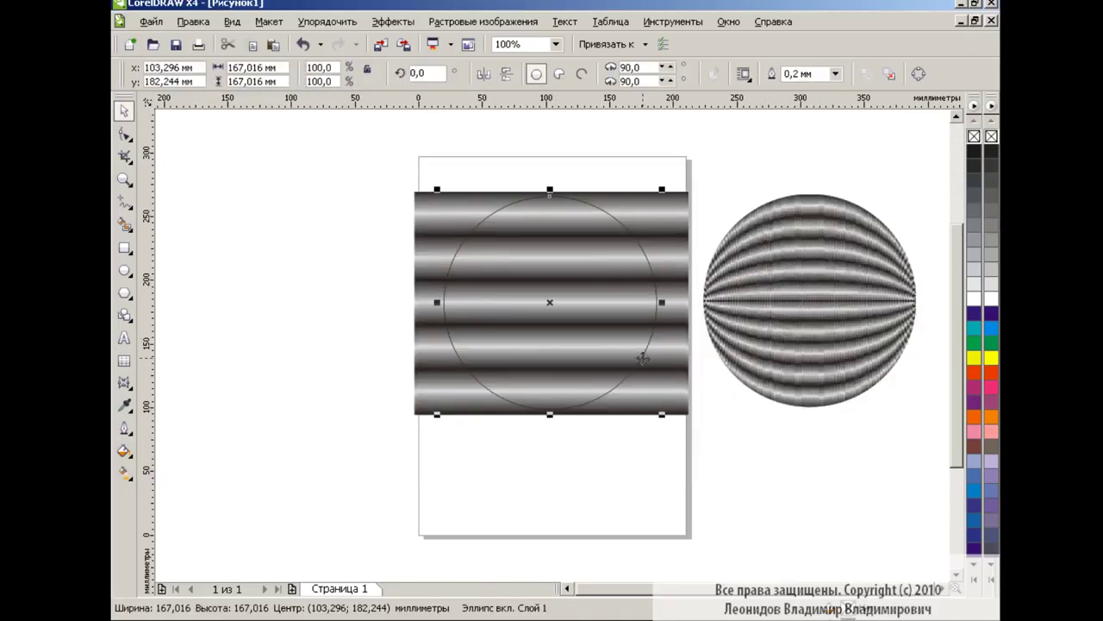
key("Delete")
left_click(124, 292)
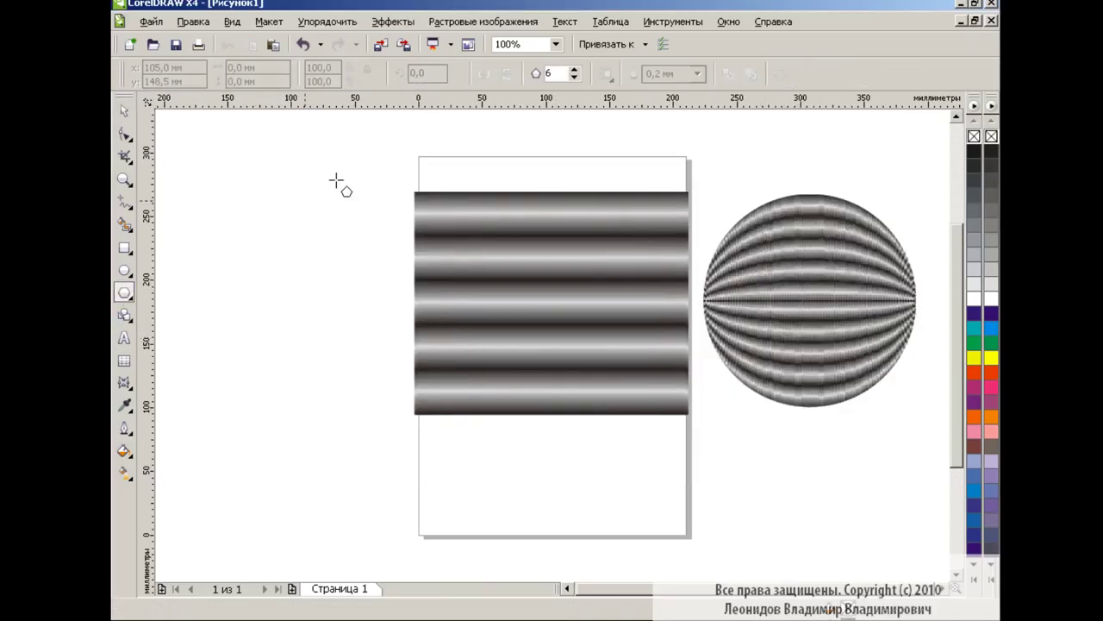
left_click(549, 73)
type("5")
left_click_drag(283, 201, 492, 406)
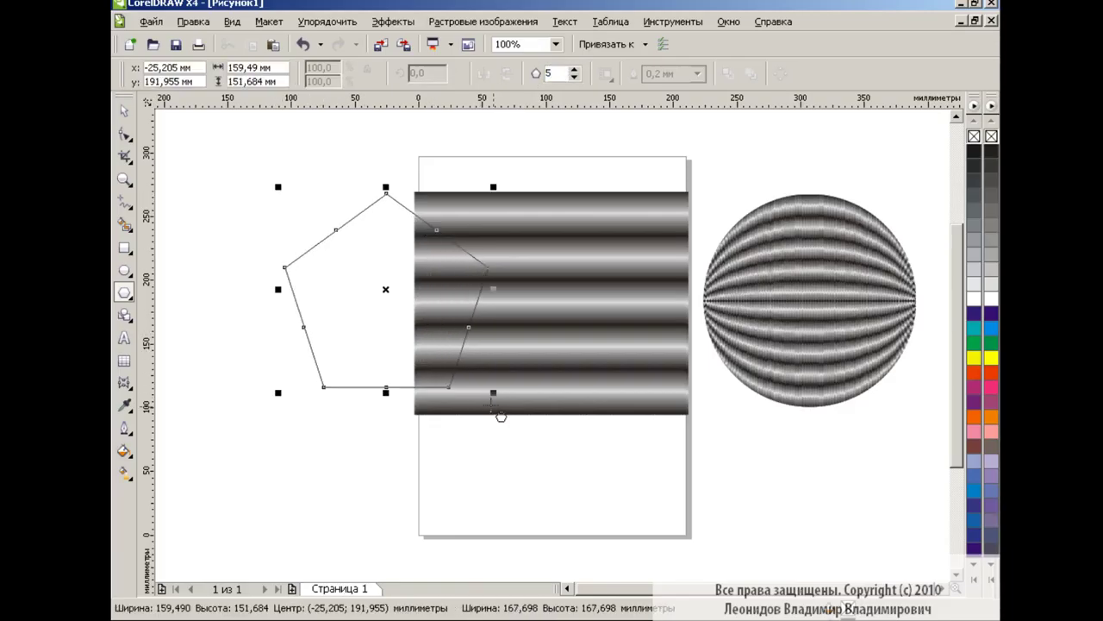
Step: Cut a striped pentagon from the band, refill it with another fountain type, and delete its leftover outline
left_click_drag(343, 289, 489, 289)
key("space")
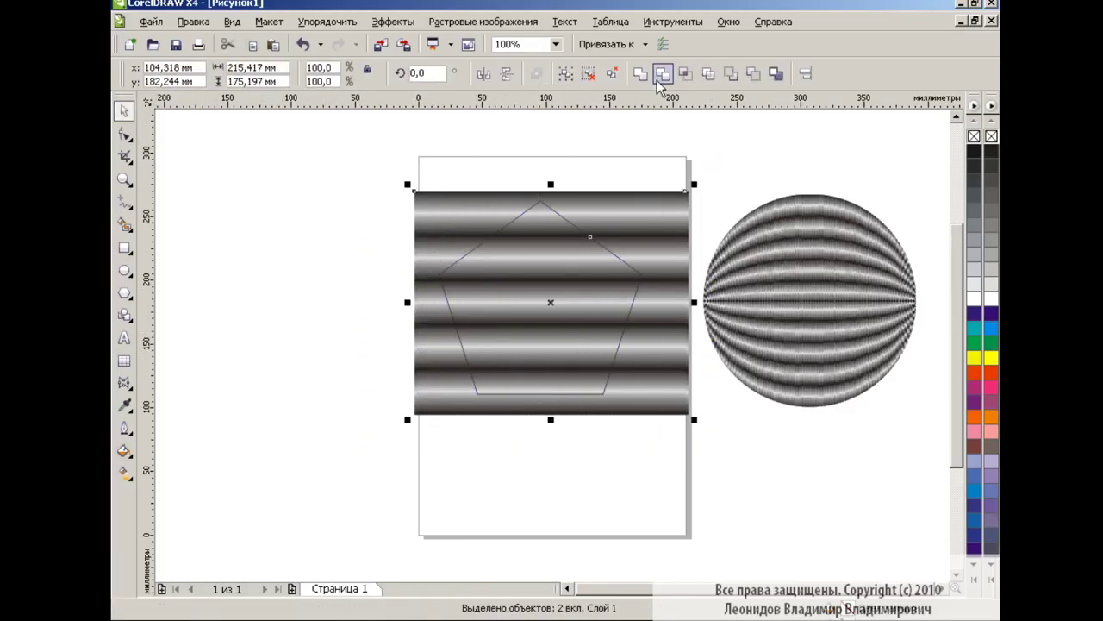
left_click_drag(554, 333, 315, 326)
left_click(125, 473)
left_click(221, 478)
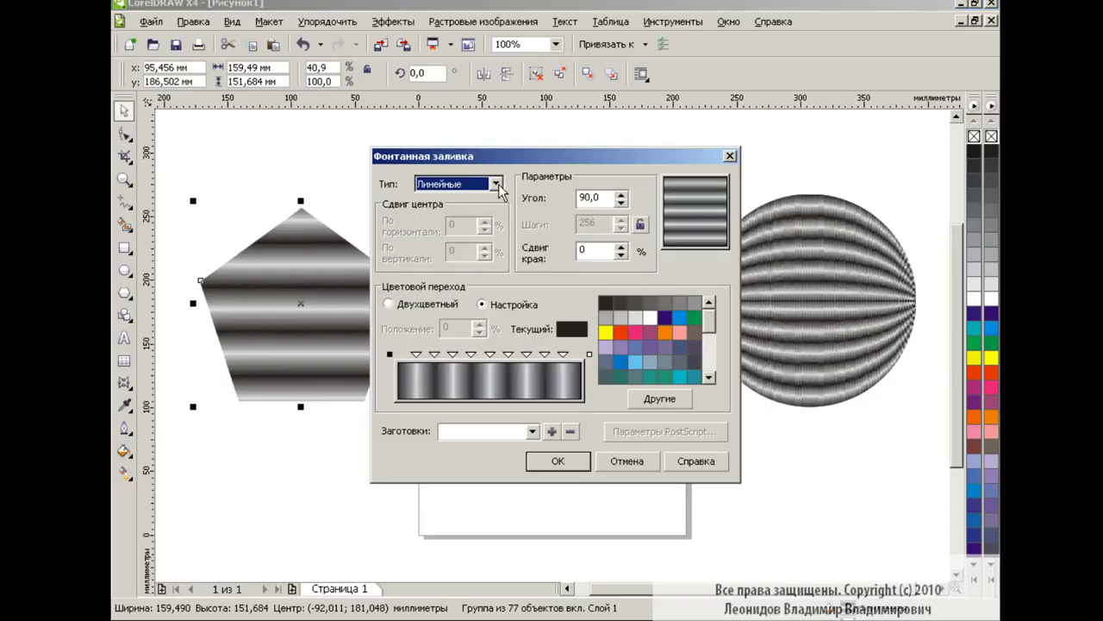
left_click(494, 184)
left_click(465, 209)
left_click(559, 457)
left_click(565, 431)
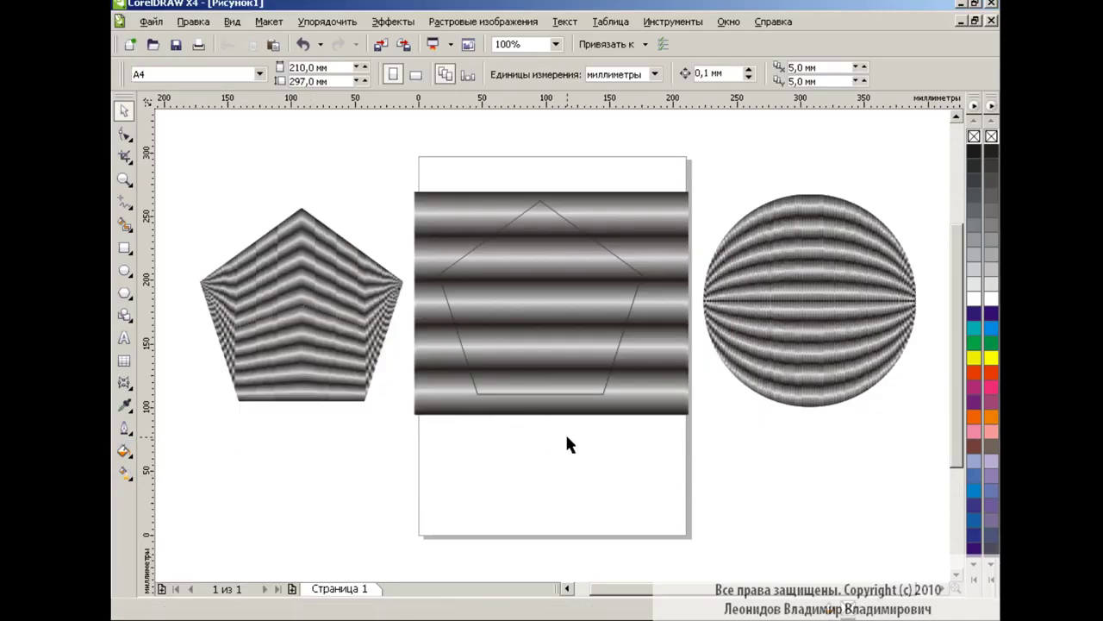
left_click(616, 353)
key("Delete")
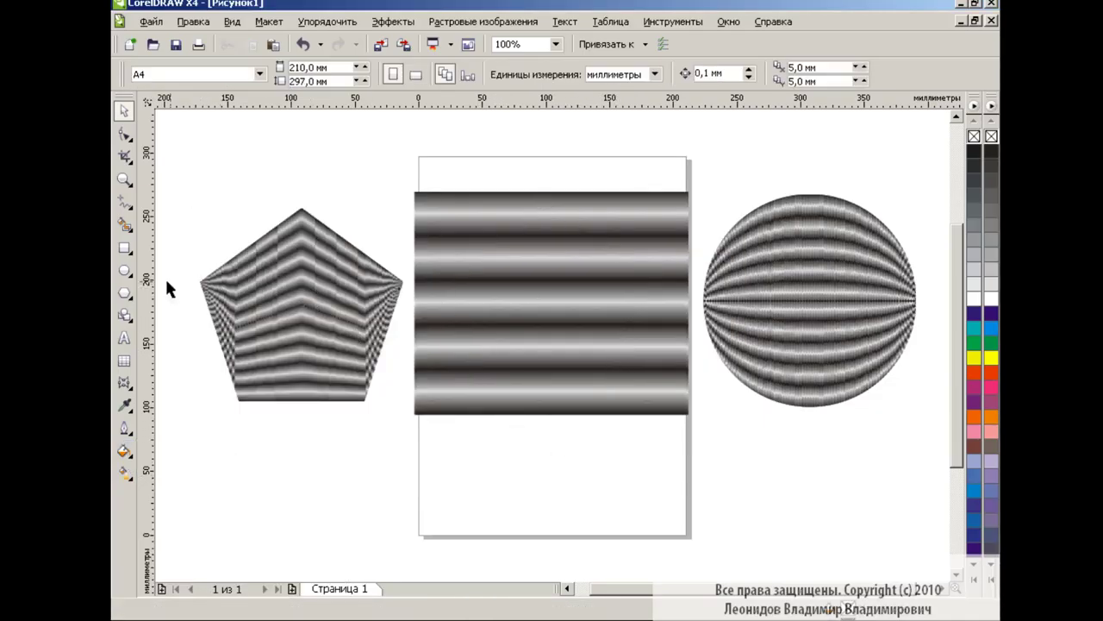
Step: Draw a small circle, move the pentagon under the sphere and the circle left of the page
left_click(124, 271)
left_click_drag(522, 422, 587, 487)
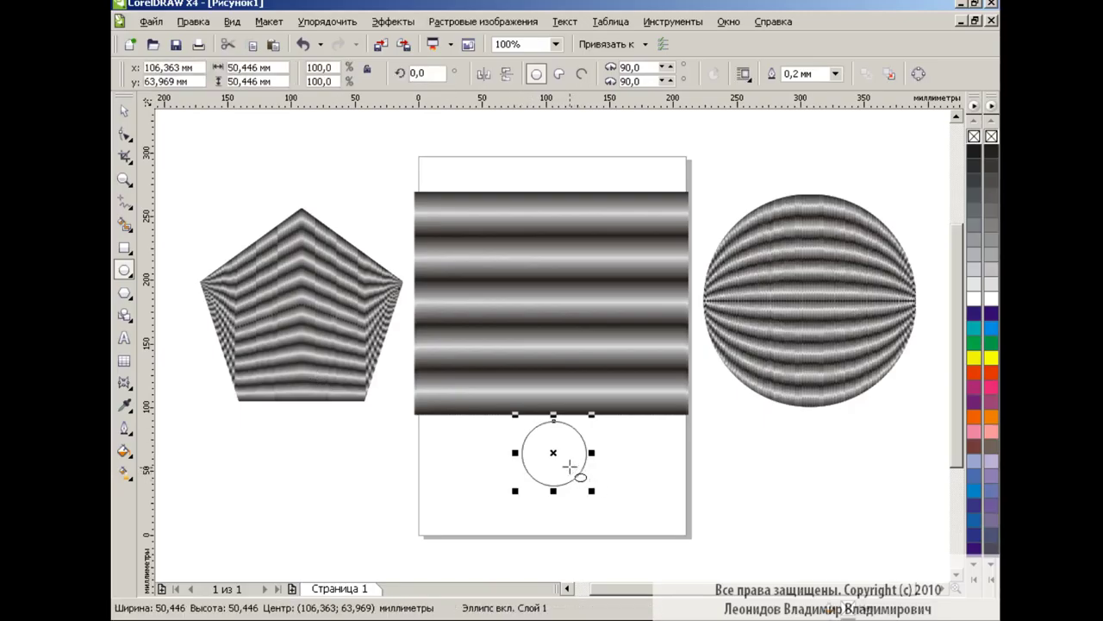
key("space")
left_click_drag(301, 302, 851, 460)
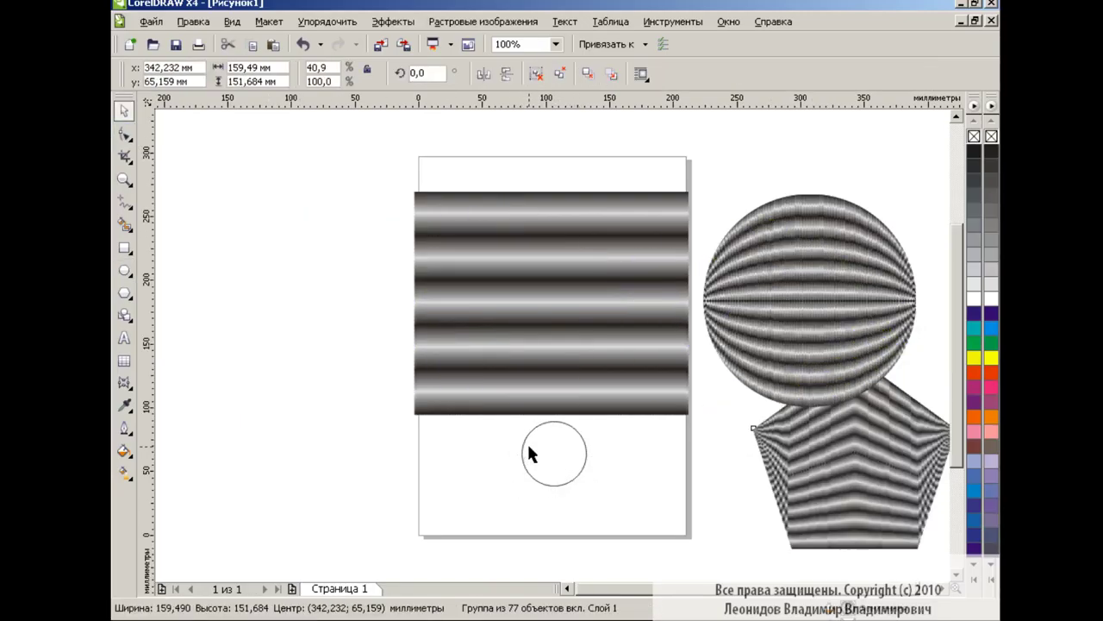
mouse_move(529, 450)
left_mouse_down()
mouse_move(312, 205)
mouse_move(312, 354)
left_mouse_up()
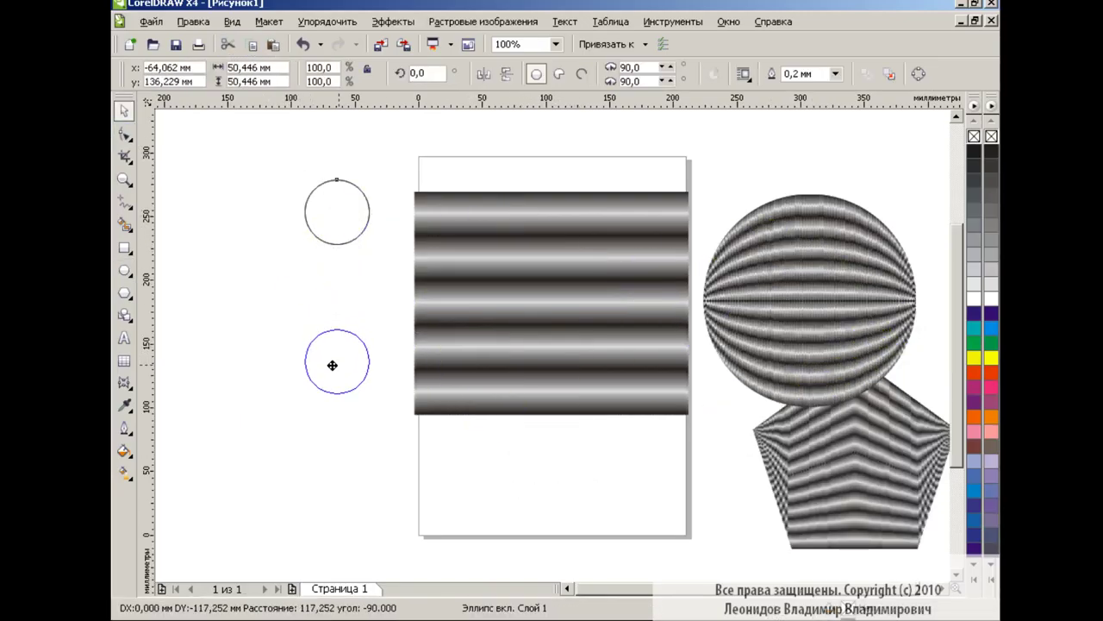
Step: Add 90° and 45° rotated copies of the circles and weld all eight into a flower ring
left_click_drag(234, 168, 383, 407)
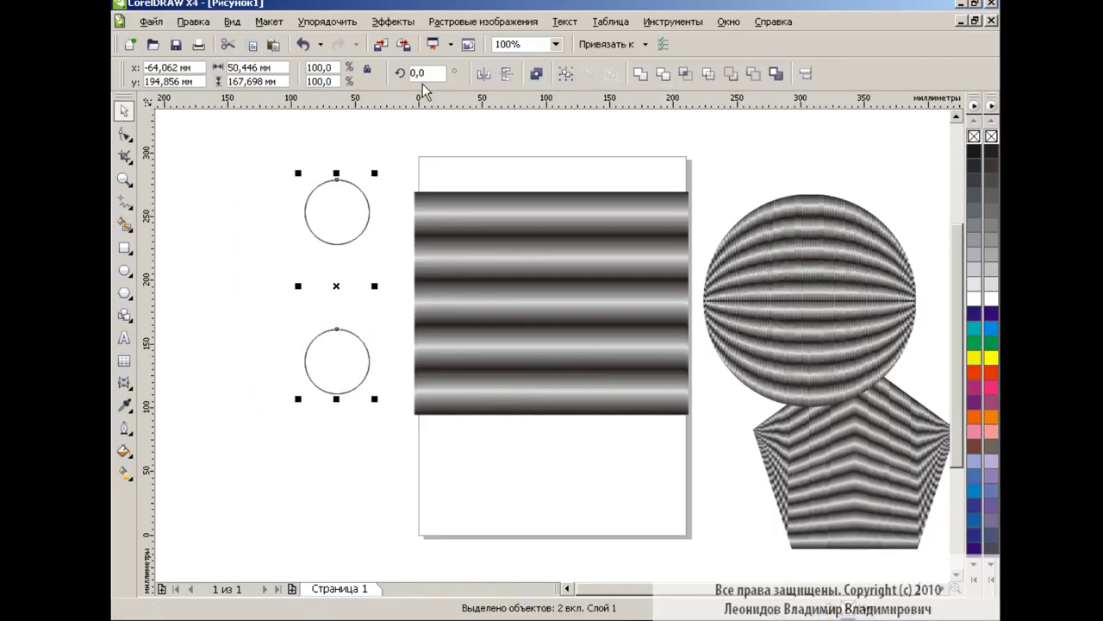
type("90")
key("Return")
left_click_drag(191, 161, 478, 414)
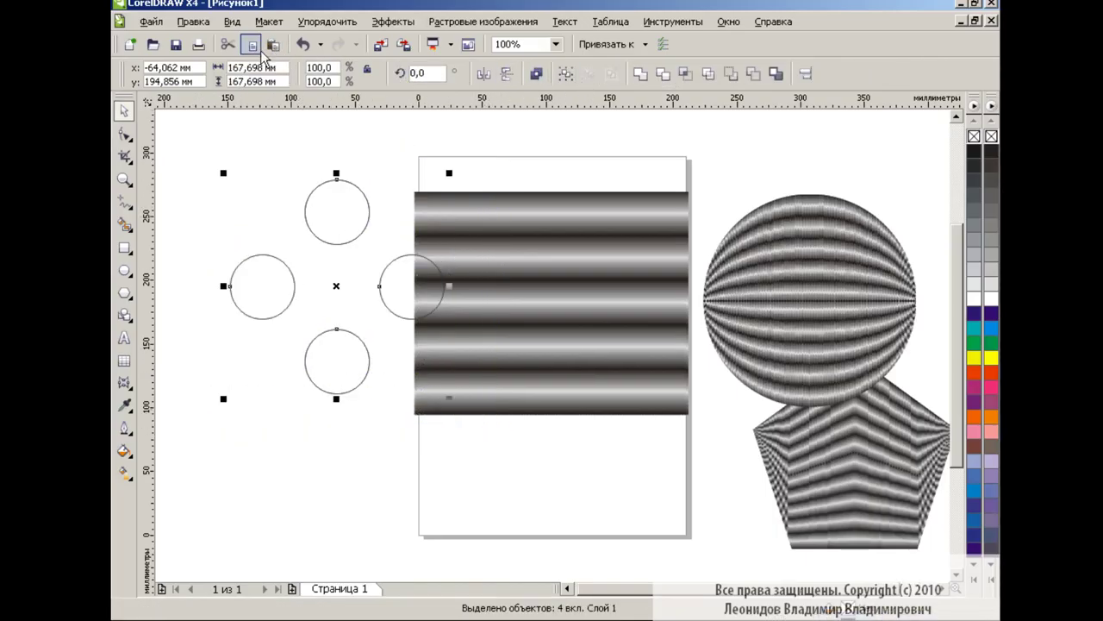
type("45")
key("Return")
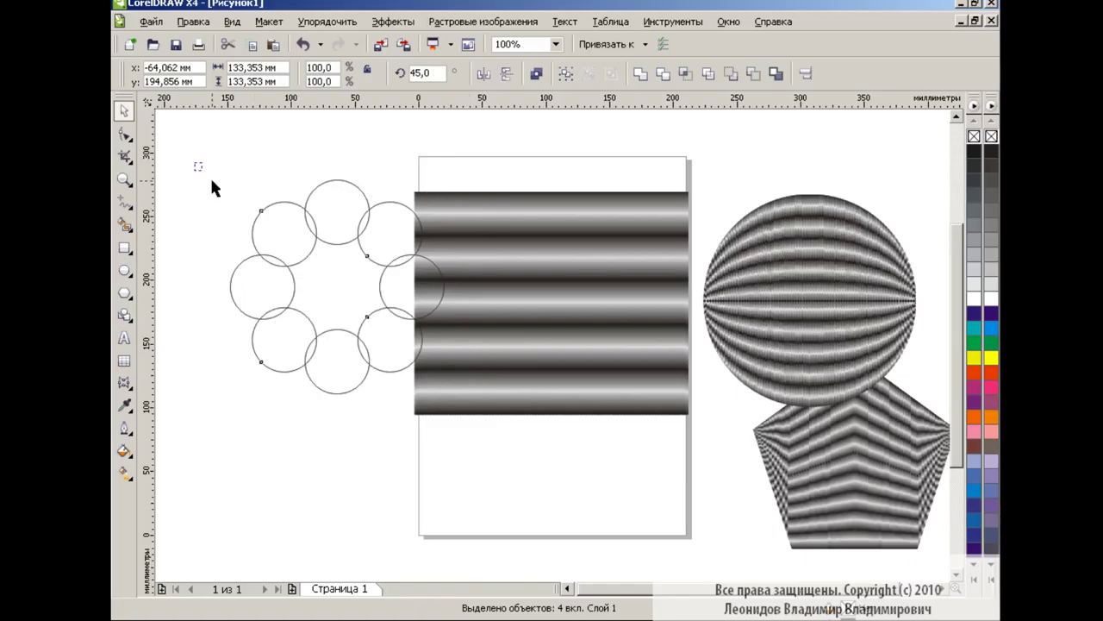
left_click_drag(209, 175, 452, 409)
left_click(641, 73)
left_click(382, 460)
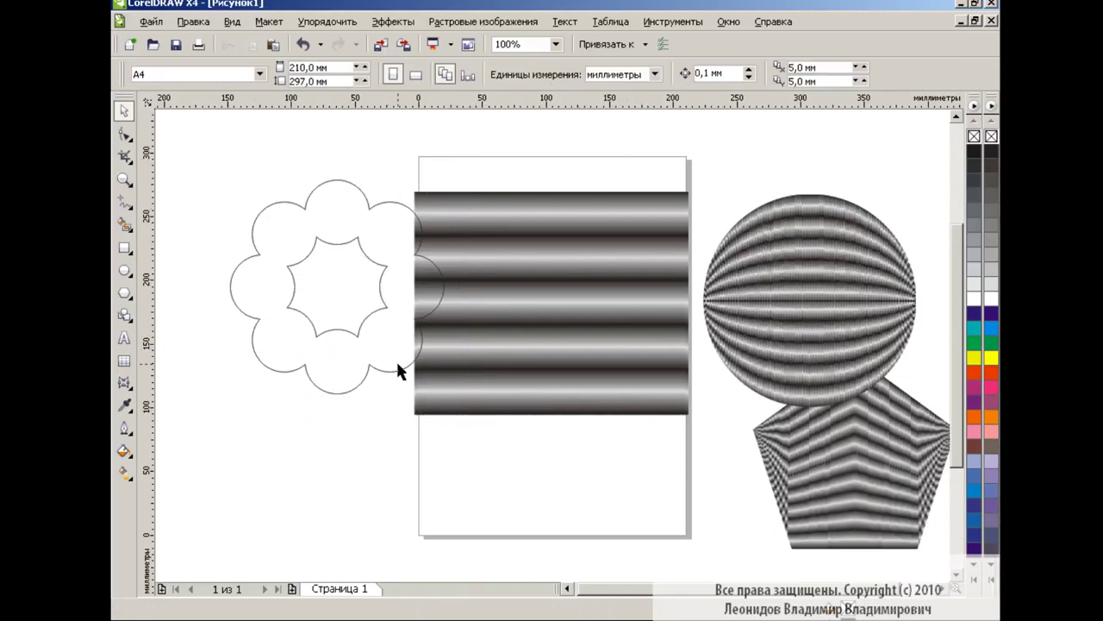
Step: Intersect the flower ring with the striped band and give it a radial fountain fill
left_click_drag(399, 369, 595, 314)
left_click_drag(369, 167, 723, 426)
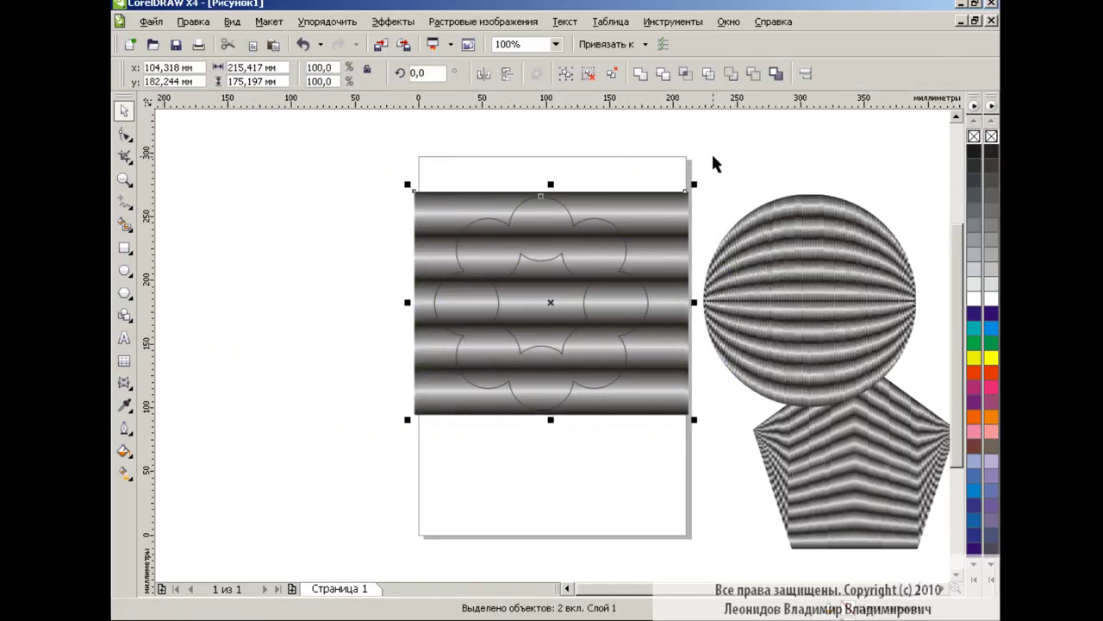
left_click(686, 74)
left_click_drag(597, 249, 364, 274)
left_click(124, 451)
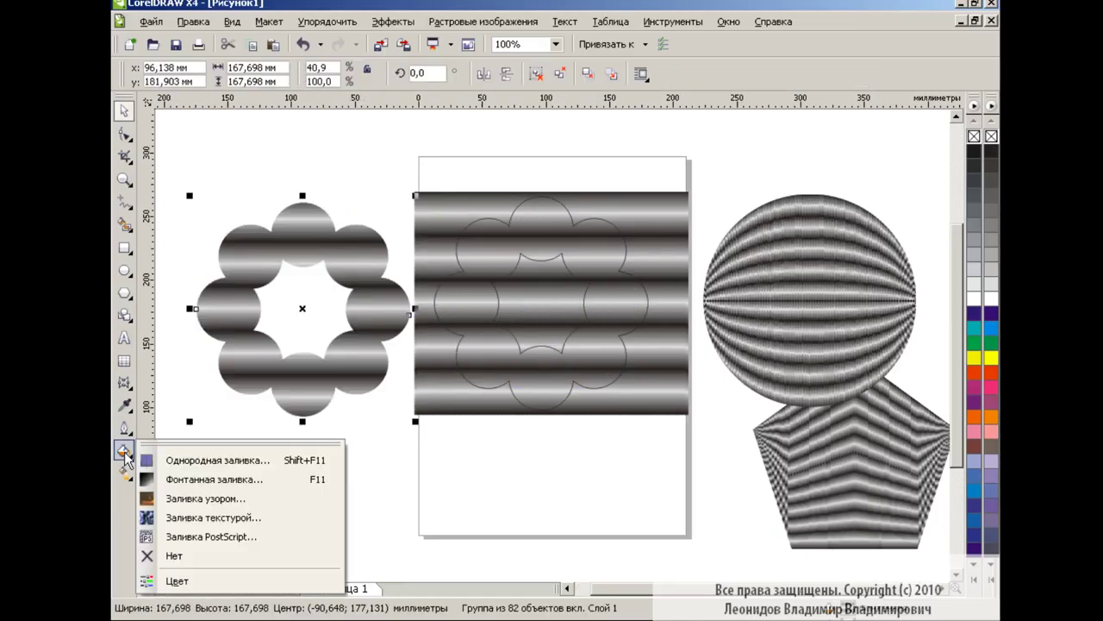
left_click(199, 475)
left_click(493, 183)
left_click(484, 211)
left_click(562, 460)
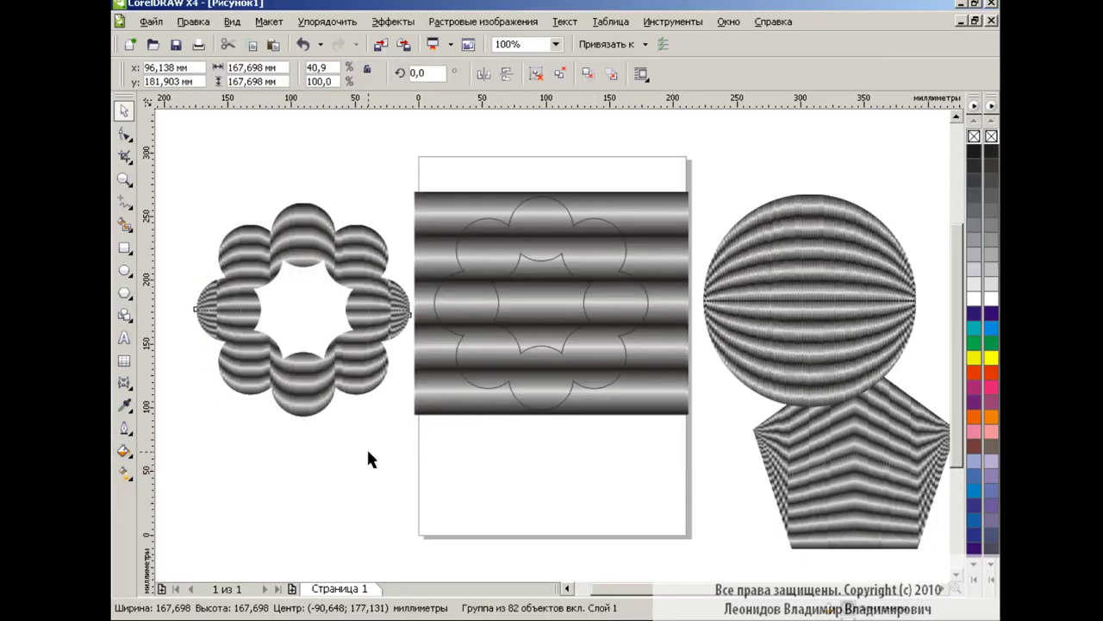
left_click(570, 259)
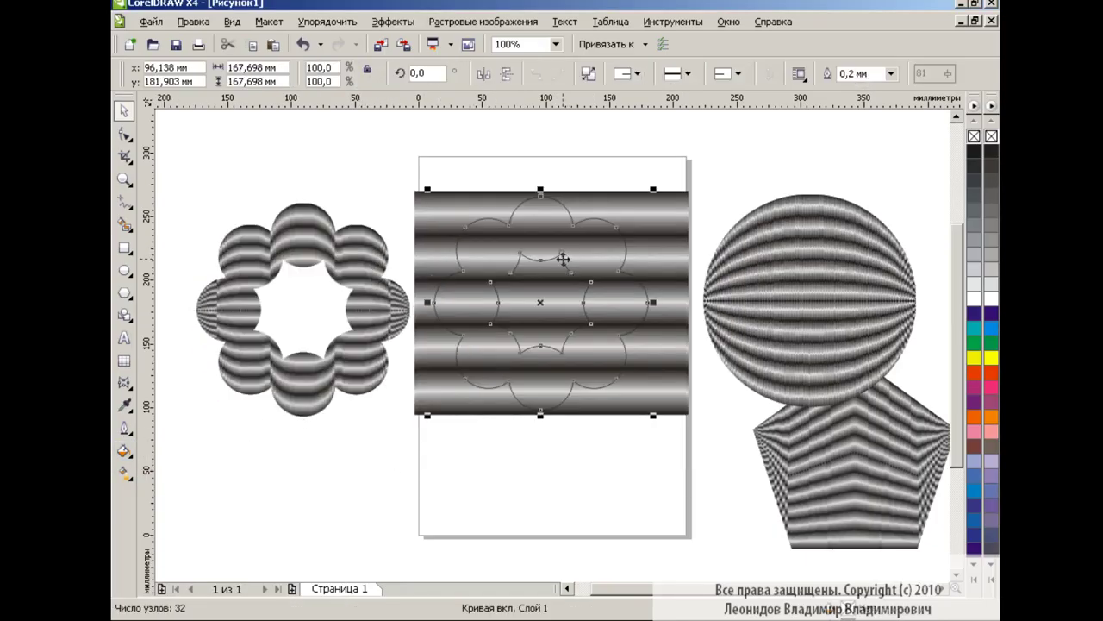
Step: Delete the leftover outline and rectangle, then shrink the striped flower ring onto the upper page
key("Delete")
left_click(566, 296)
key("Delete")
left_click_drag(363, 268, 611, 188)
left_click_drag(656, 351, 561, 258)
key("Escape")
left_click_drag(531, 211, 573, 243)
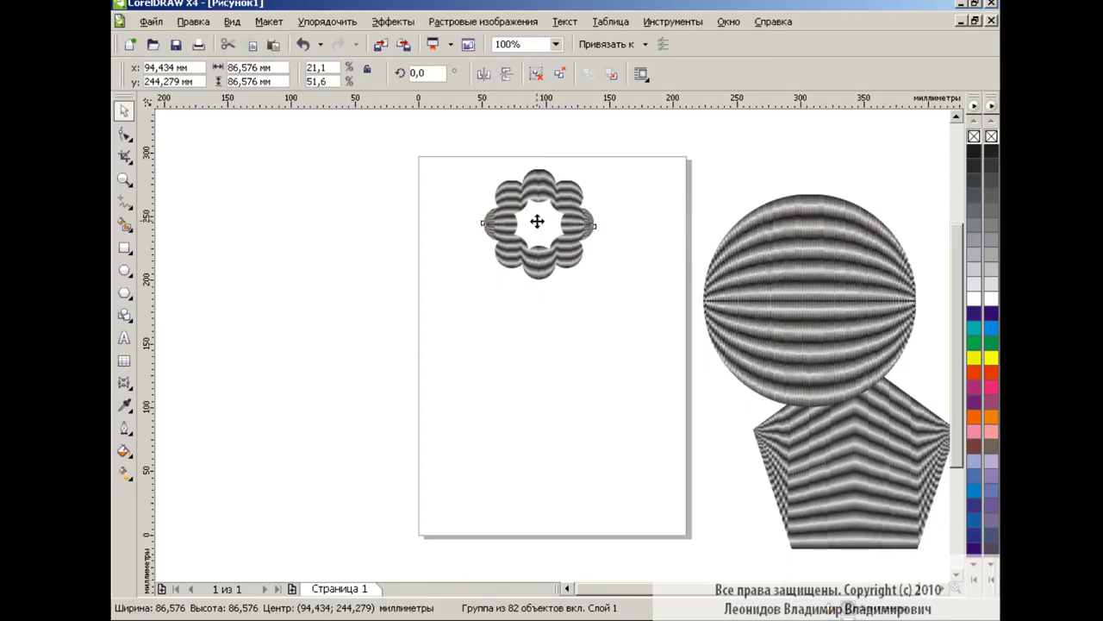
Step: Duplicate the flower below, add 90° and 45° rotated copies, and group the eight flowers
left_click_drag(538, 223, 537, 396)
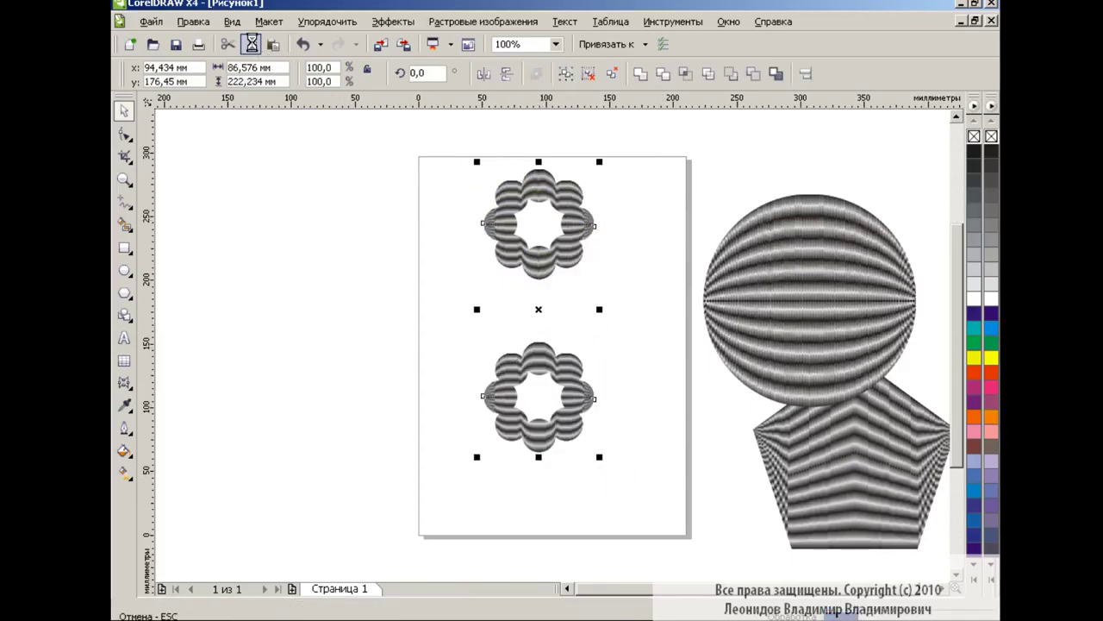
left_click(413, 73)
type("90")
key("Return")
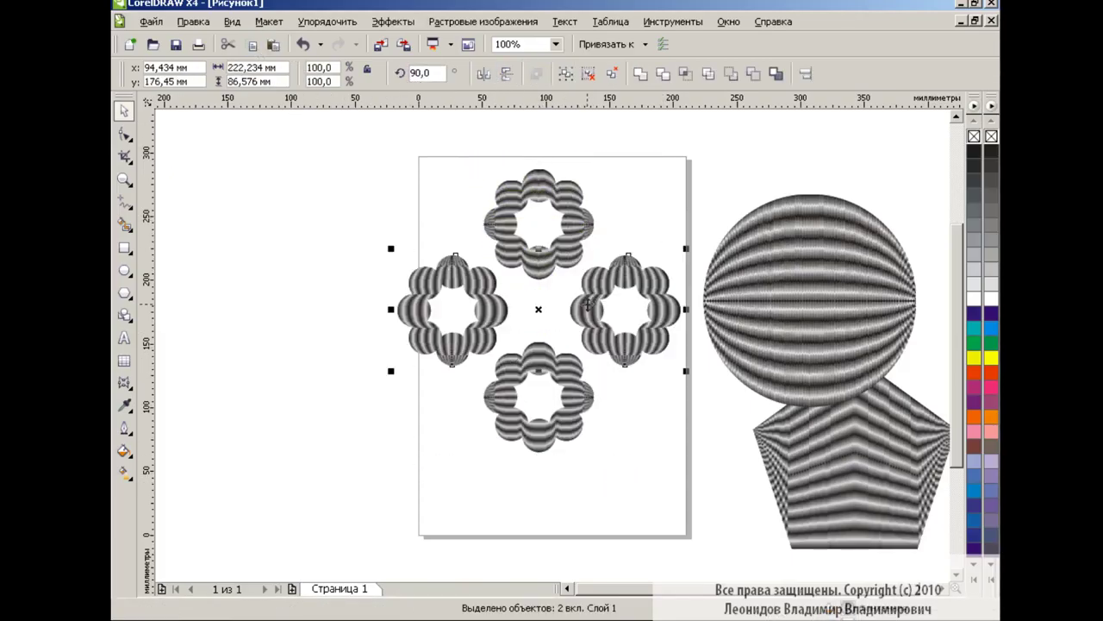
left_click_drag(369, 160, 697, 476)
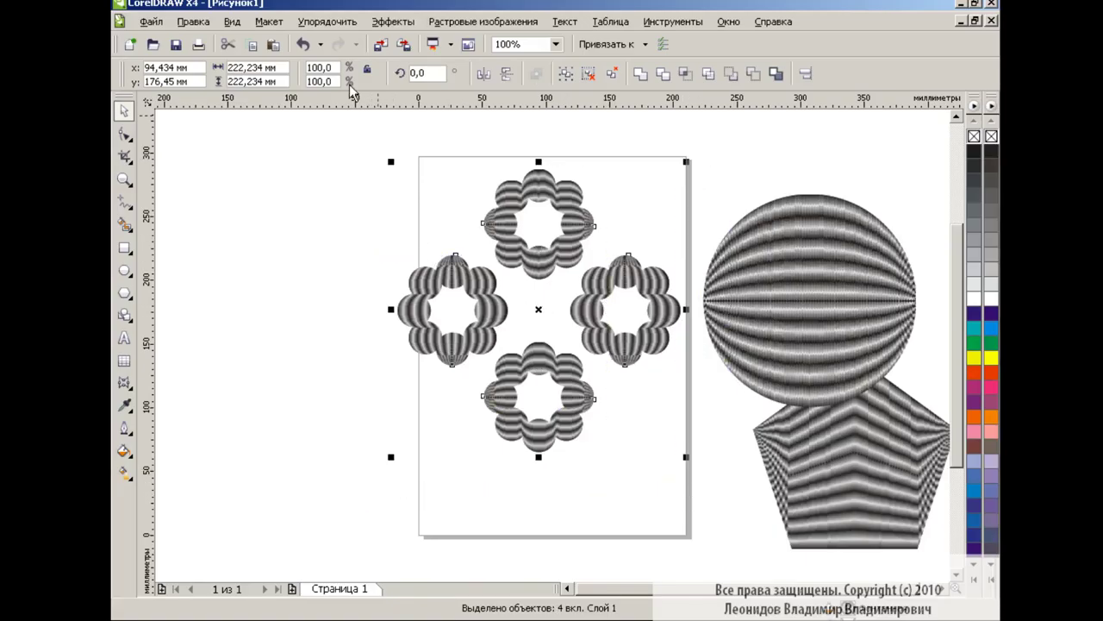
left_click(413, 74)
type("45")
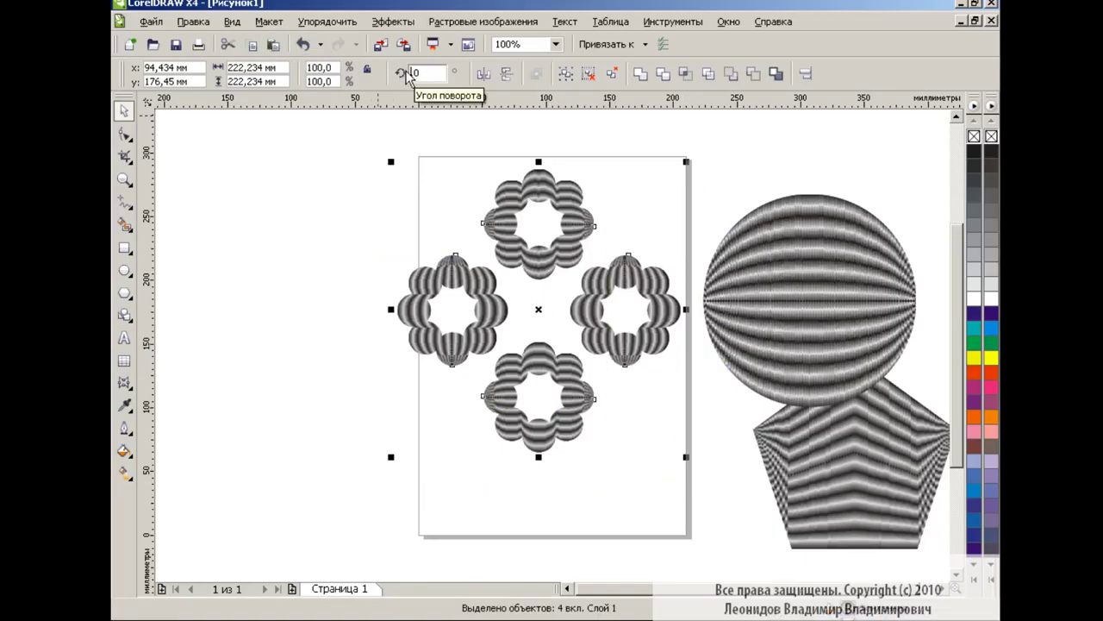
key("Return")
key("ctrl+g")
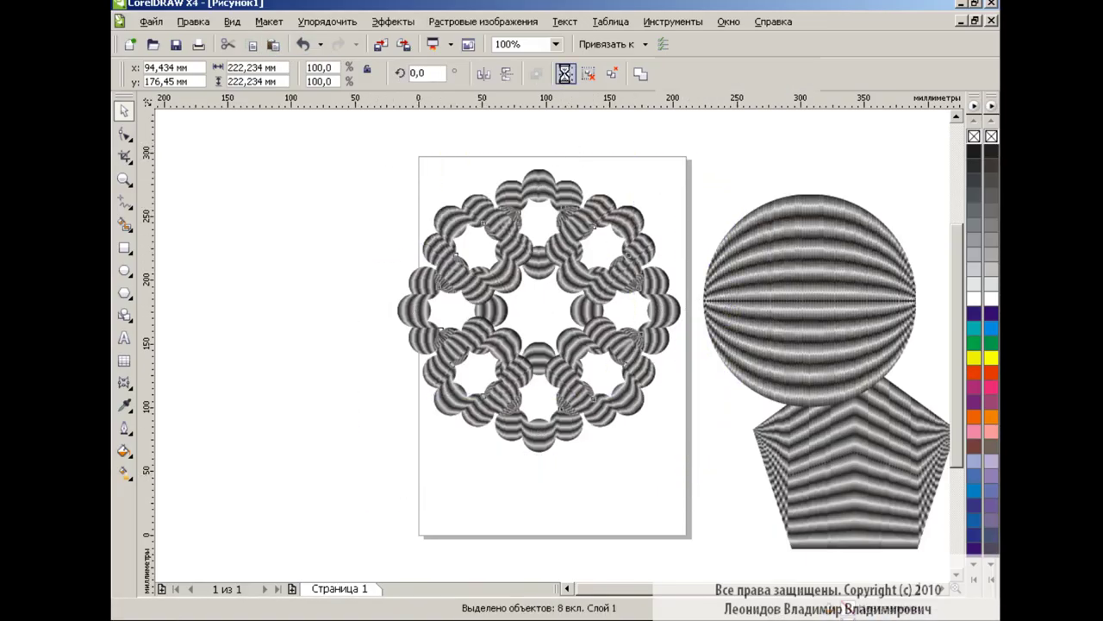
Step: Shrink the rosette, move it to the upper left, and move the sphere onto the page
left_click_drag(687, 459, 622, 392)
left_click_drag(506, 277, 293, 235)
mouse_move(840, 303)
left_mouse_down()
mouse_move(692, 276)
mouse_move(587, 281)
left_mouse_up()
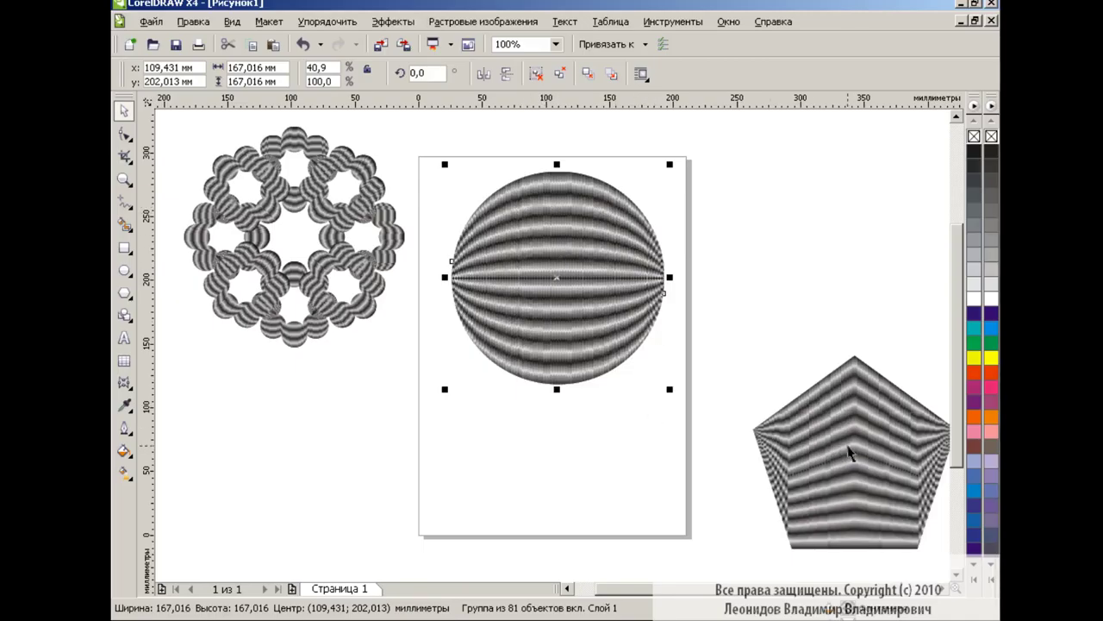
Step: Move the striped pentagon beside the sphere and draw a large 172.47 mm circle below
left_click_drag(849, 454, 823, 291)
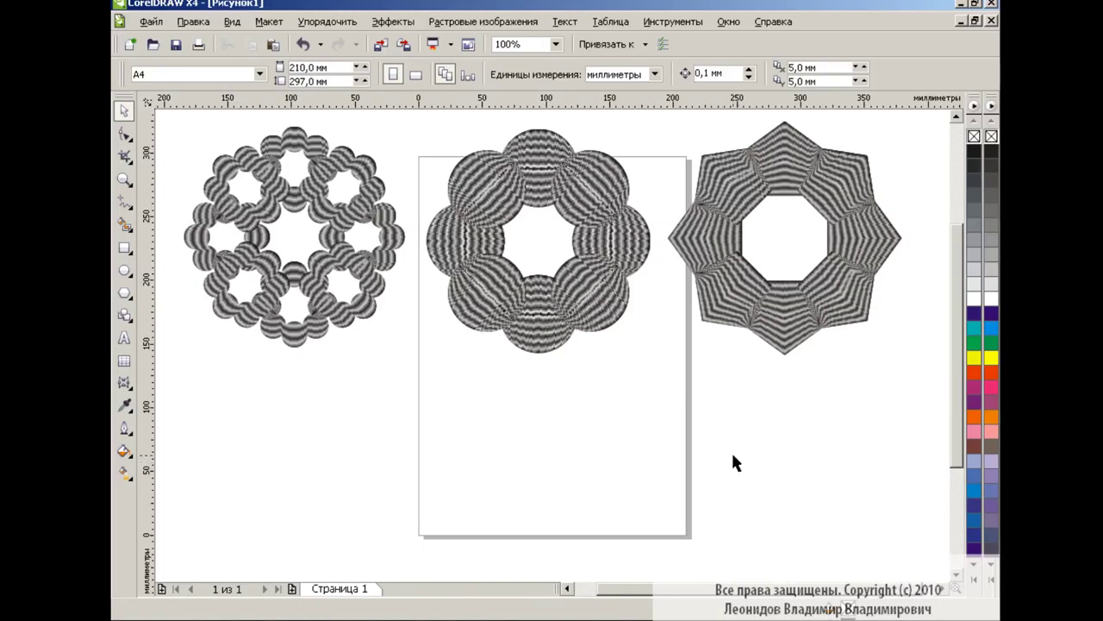
left_click(124, 270)
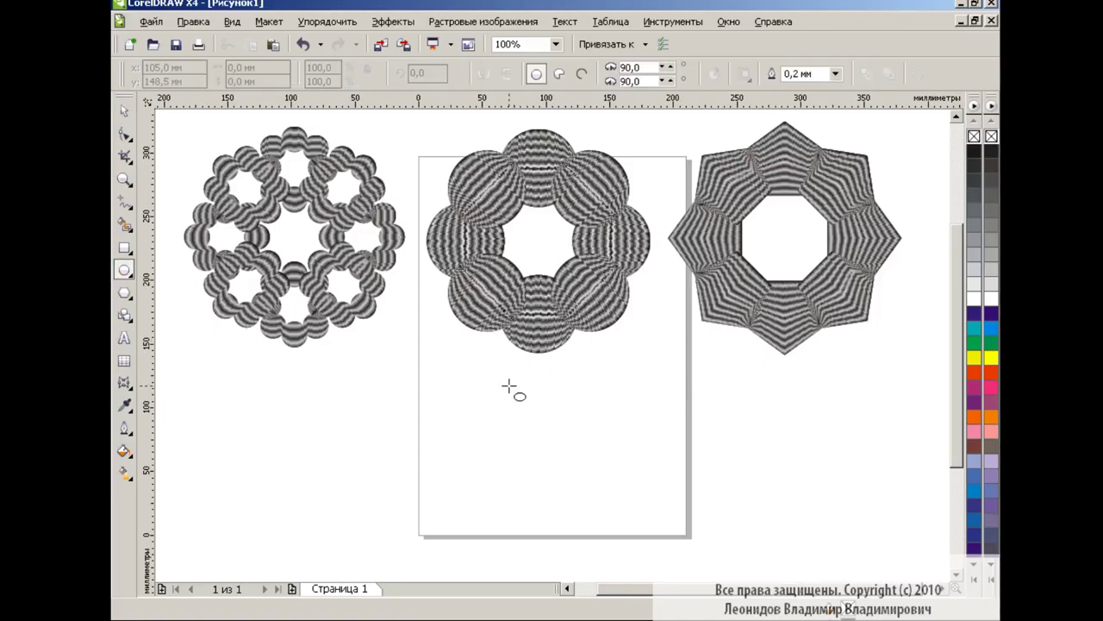
left_click_drag(431, 347, 660, 537)
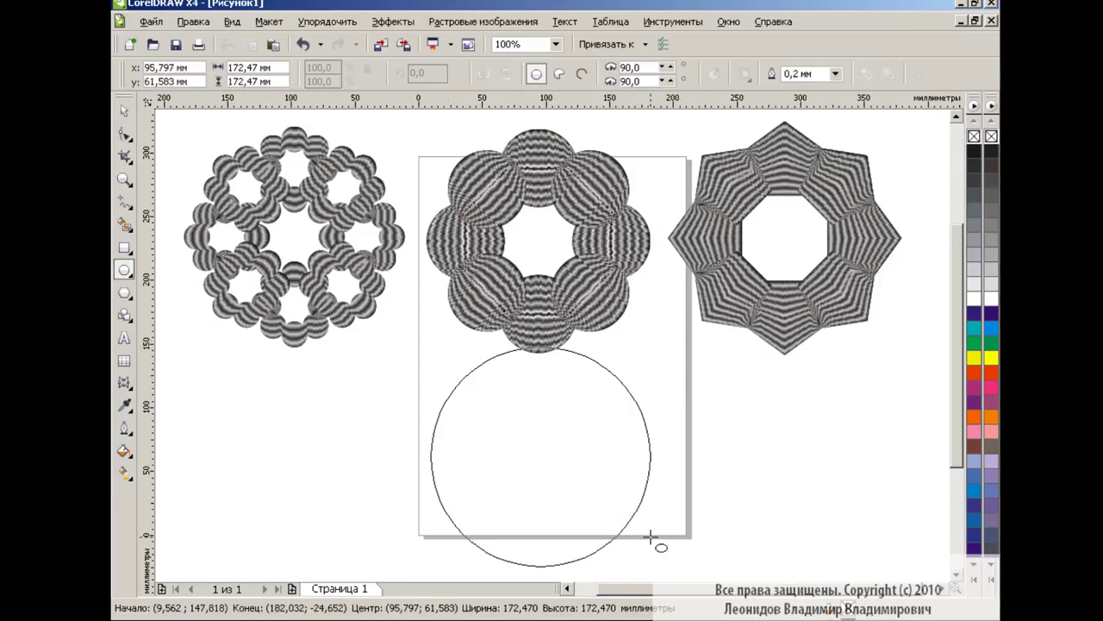
Step: Make a smaller concentric copy and cut it out with Back Minus Front to form a ring
left_click(251, 46)
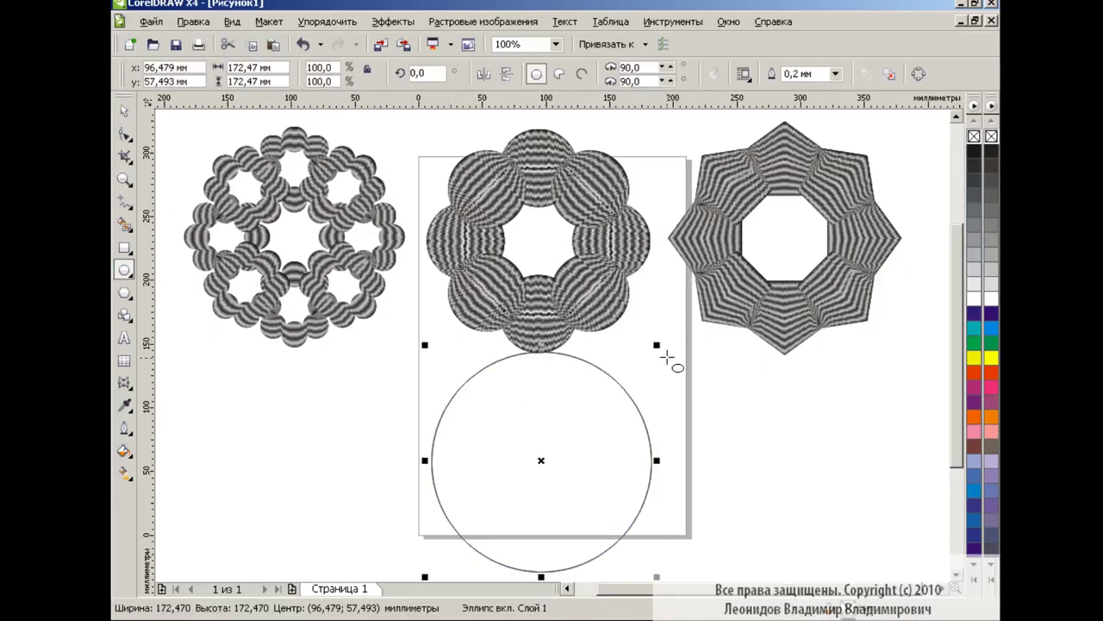
left_click_drag(657, 345, 627, 376)
left_click(123, 111)
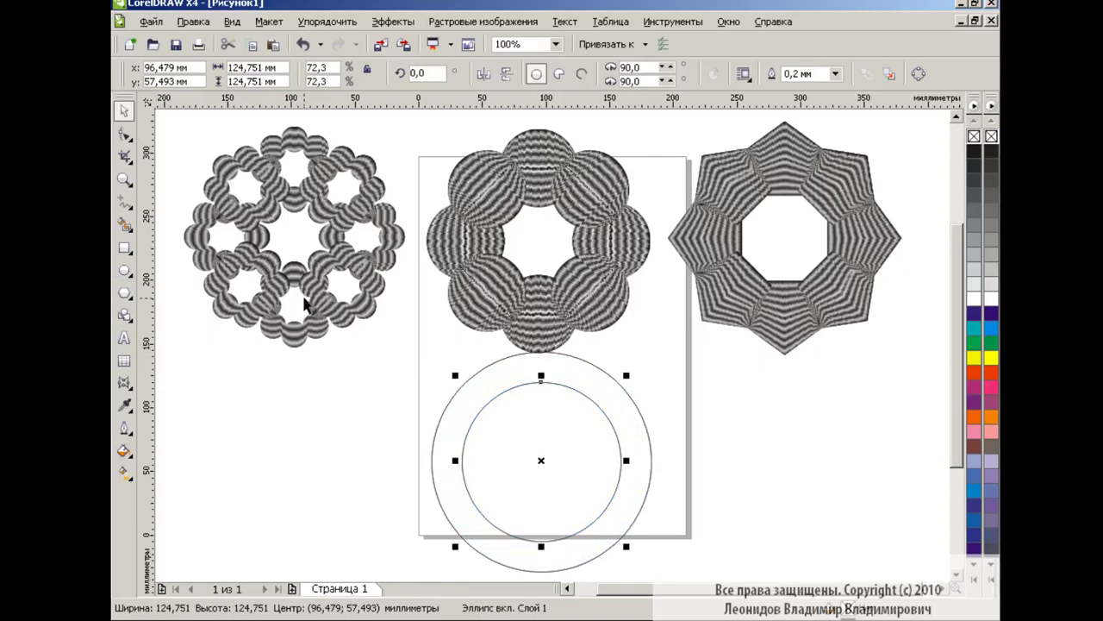
left_click_drag(690, 569, 693, 543)
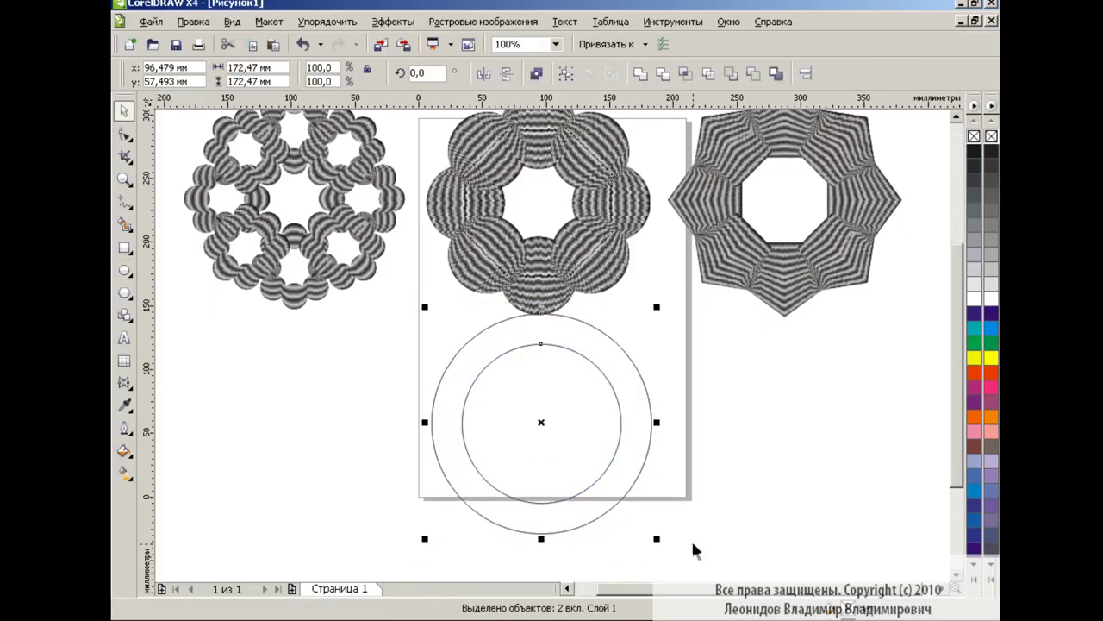
left_click(755, 76)
scroll(929, 439, "up", 1)
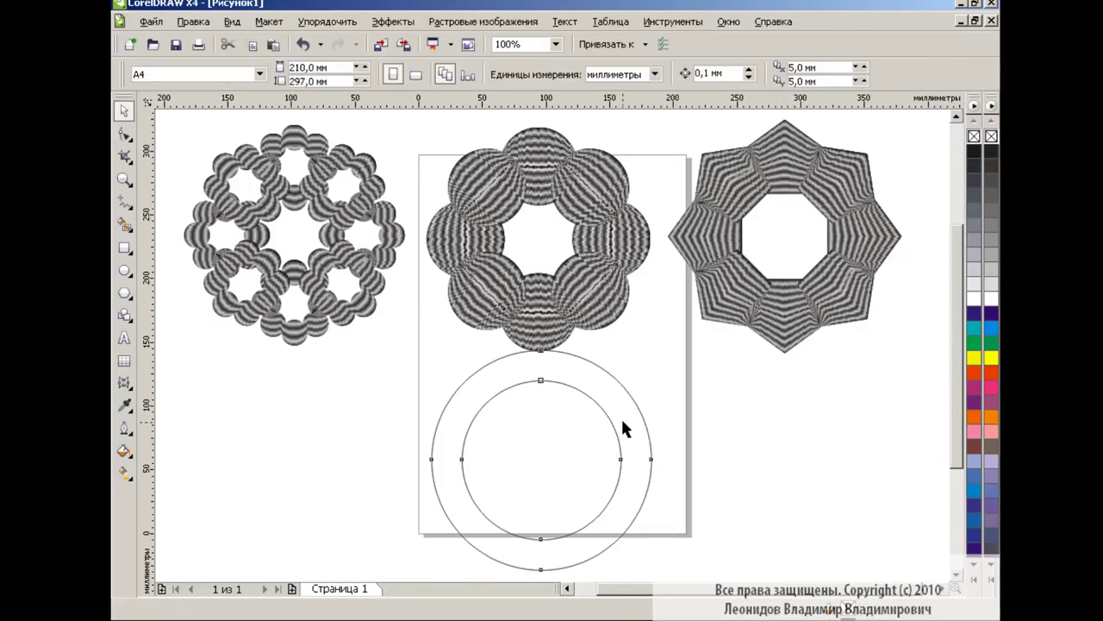
Step: Copy the ring below the rosette and the star, then PowerClip the rosette inside the left ring
left_click_drag(560, 440, 286, 440)
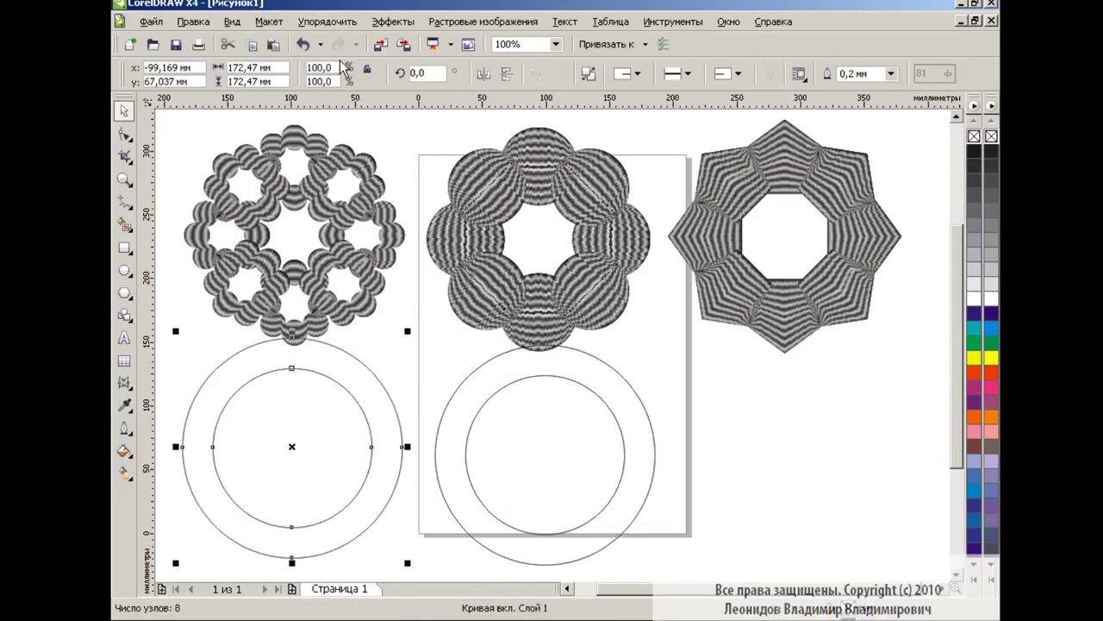
left_click_drag(545, 457, 805, 461)
left_click(317, 203)
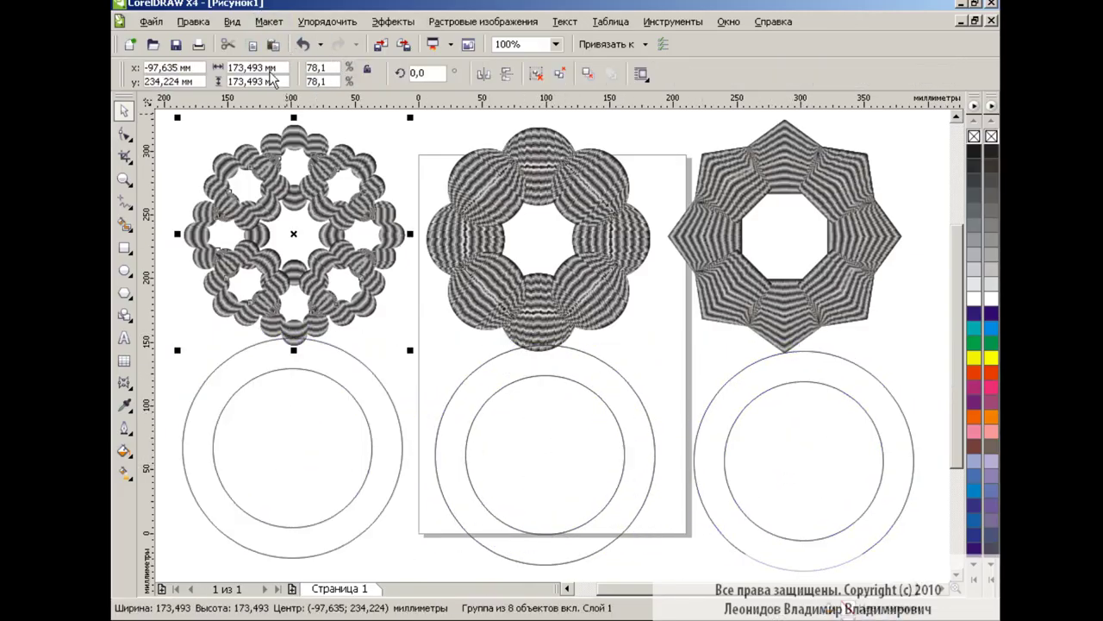
mouse_move(333, 219)
left_mouse_down()
mouse_move(357, 396)
mouse_move(367, 390)
left_mouse_up()
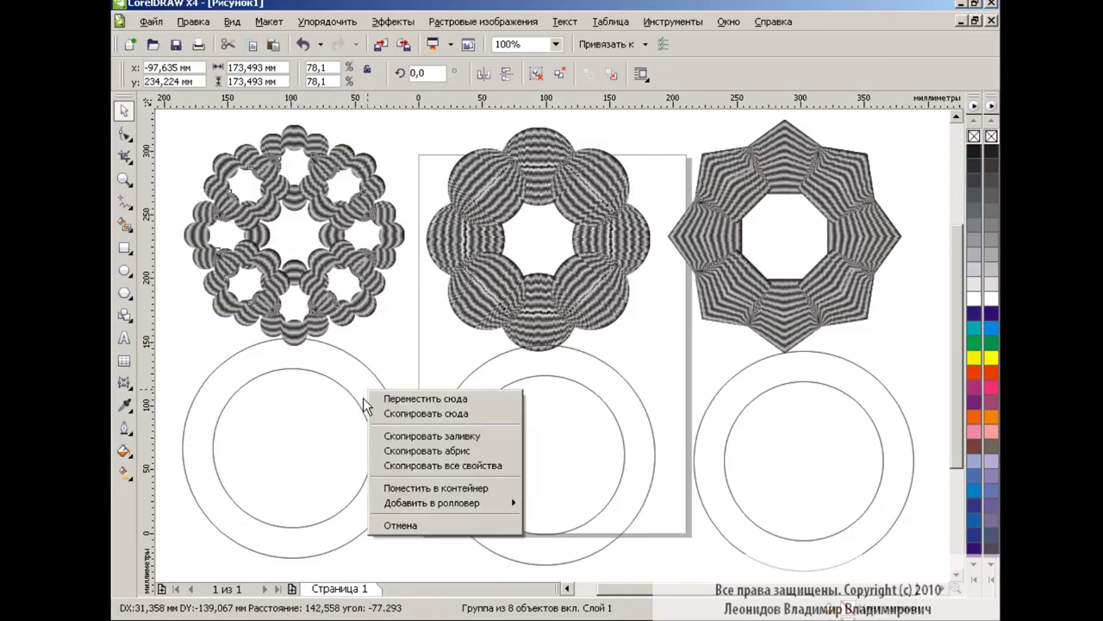
left_click(459, 488)
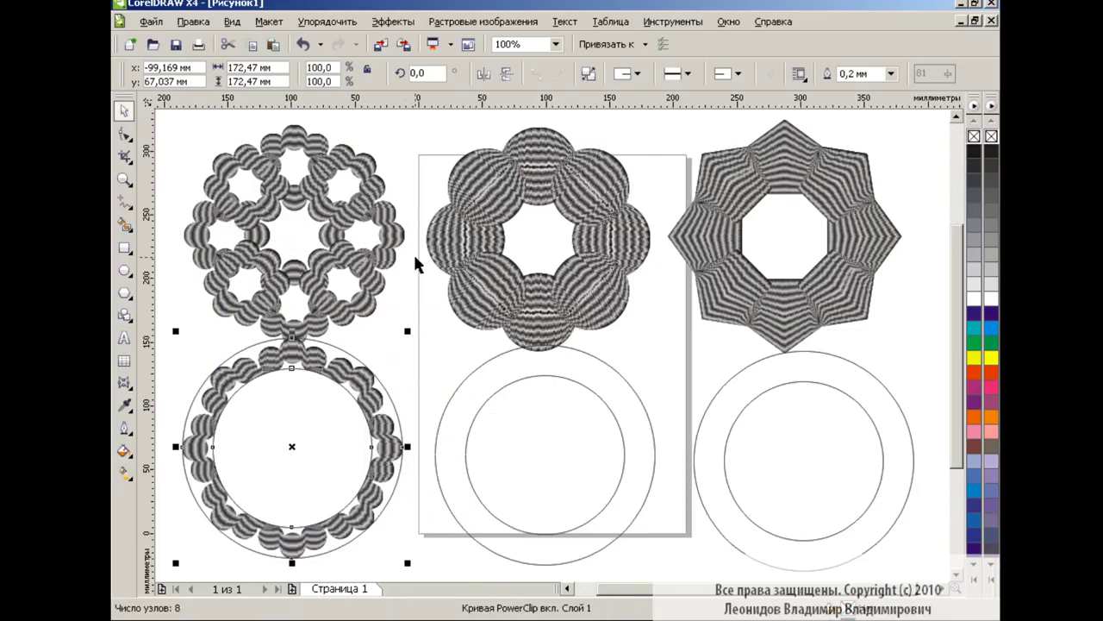
Step: Edit the left ring's PowerClip contents to enlarge the rosette, then finish editing
left_click(392, 20)
mouse_move(465, 282)
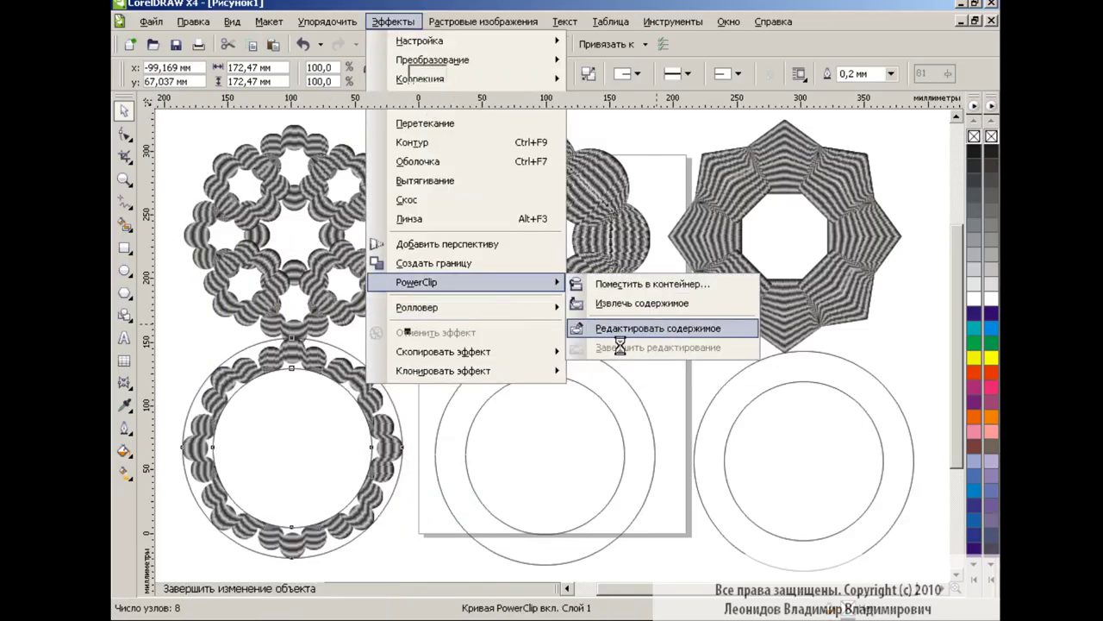
left_click(622, 327)
left_click_drag(413, 329, 433, 309)
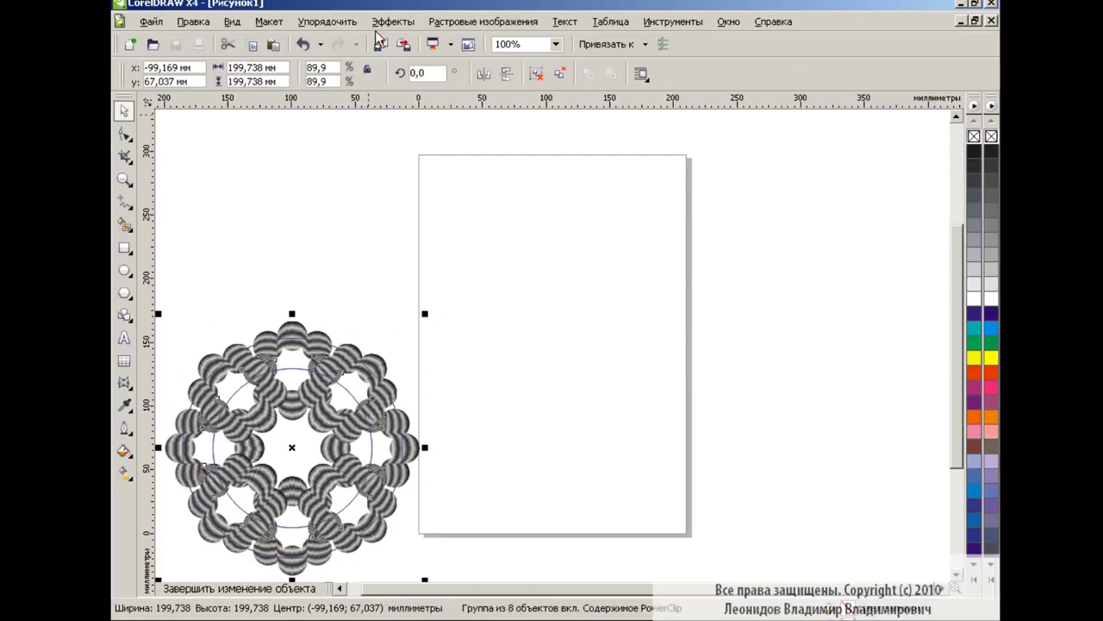
left_click(393, 21)
left_click(658, 347)
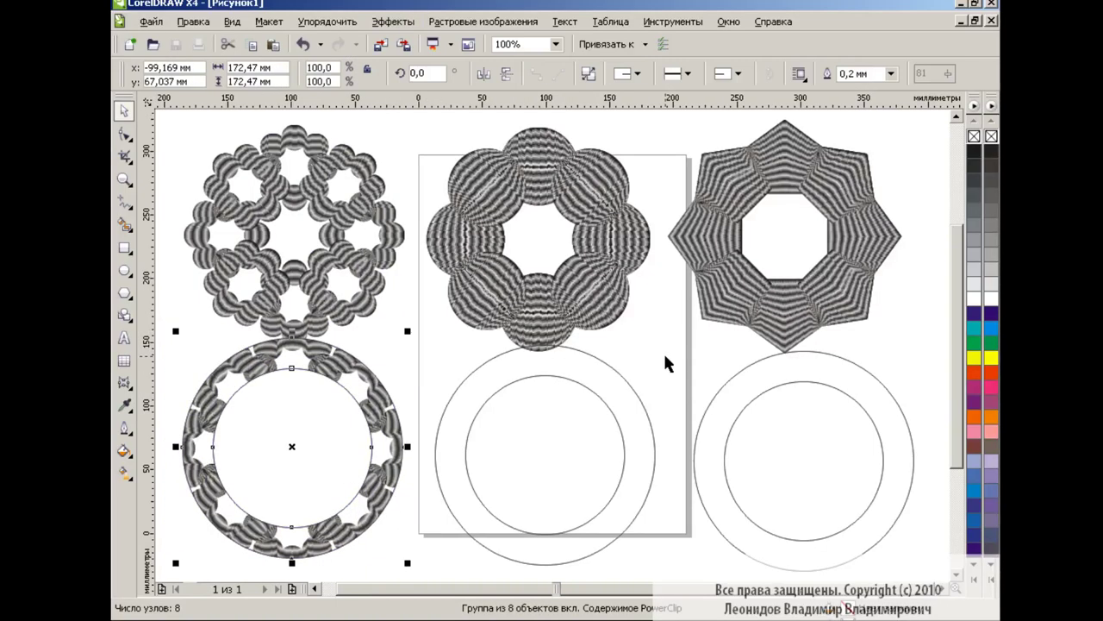
Step: PowerClip the striped flower ring into the middle ring and the octagonal star into the right ring
left_click(461, 173)
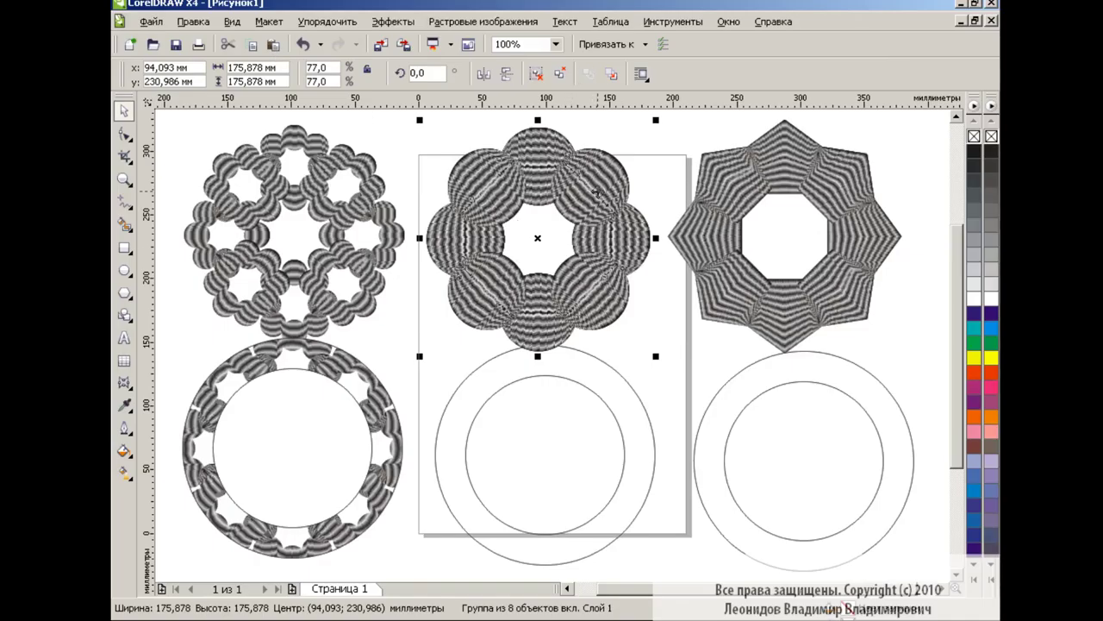
left_click_drag(597, 191, 623, 394)
left_click(680, 420)
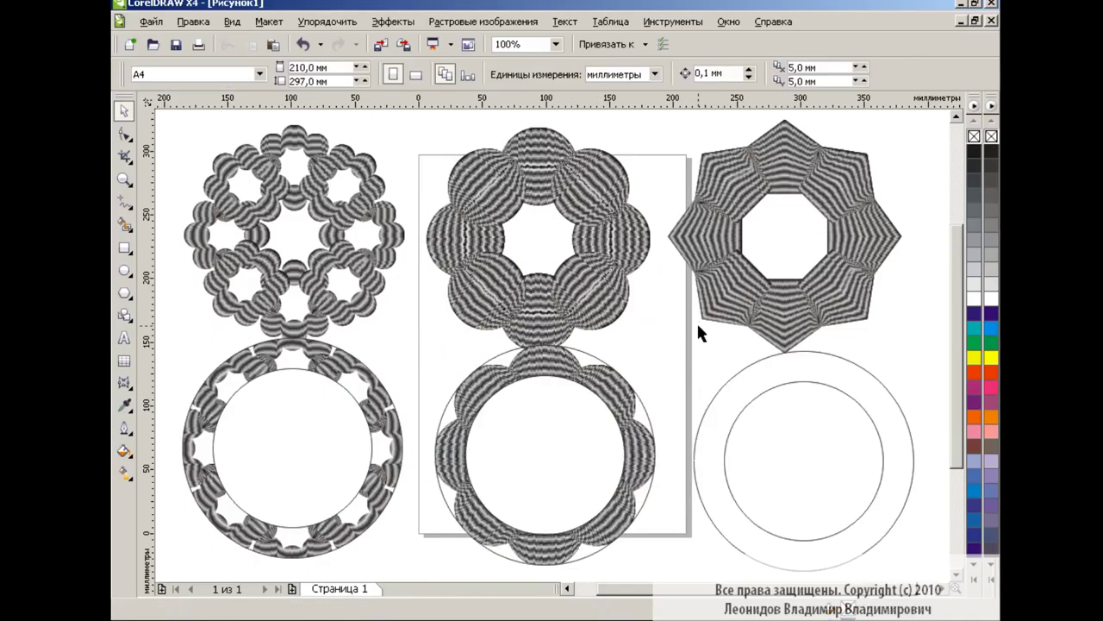
left_click(720, 233)
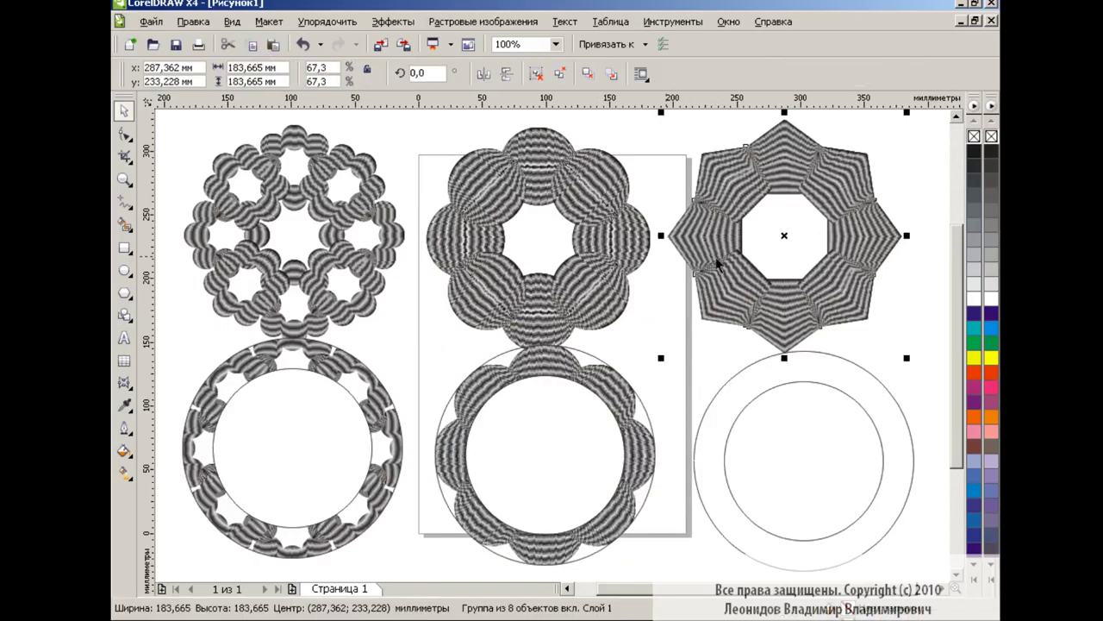
left_click_drag(717, 263, 742, 379)
left_click(788, 480)
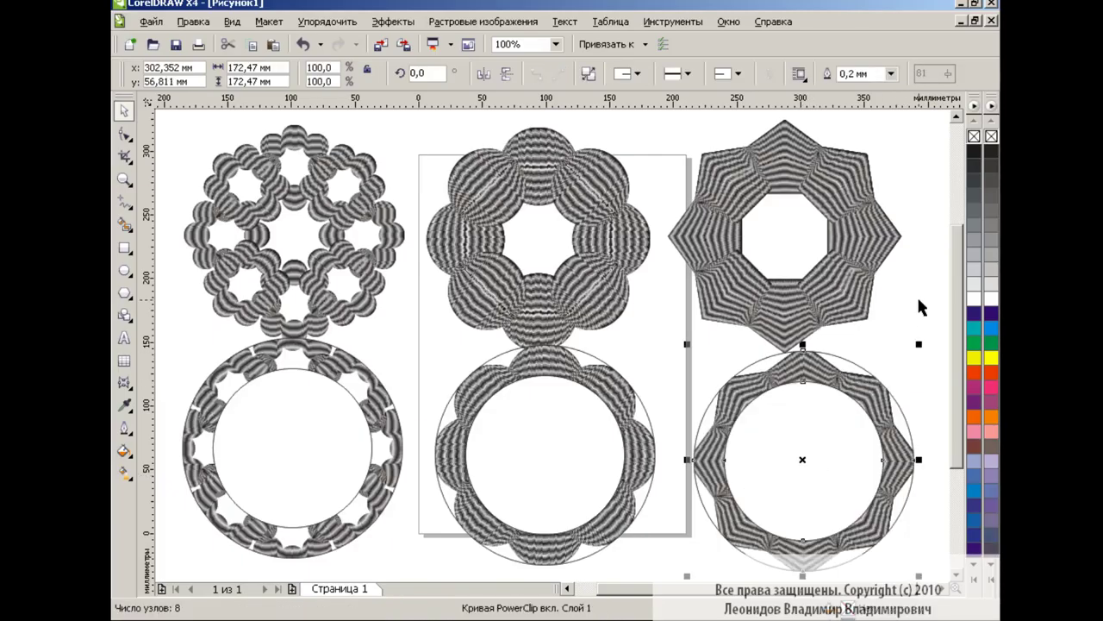
left_click(917, 294)
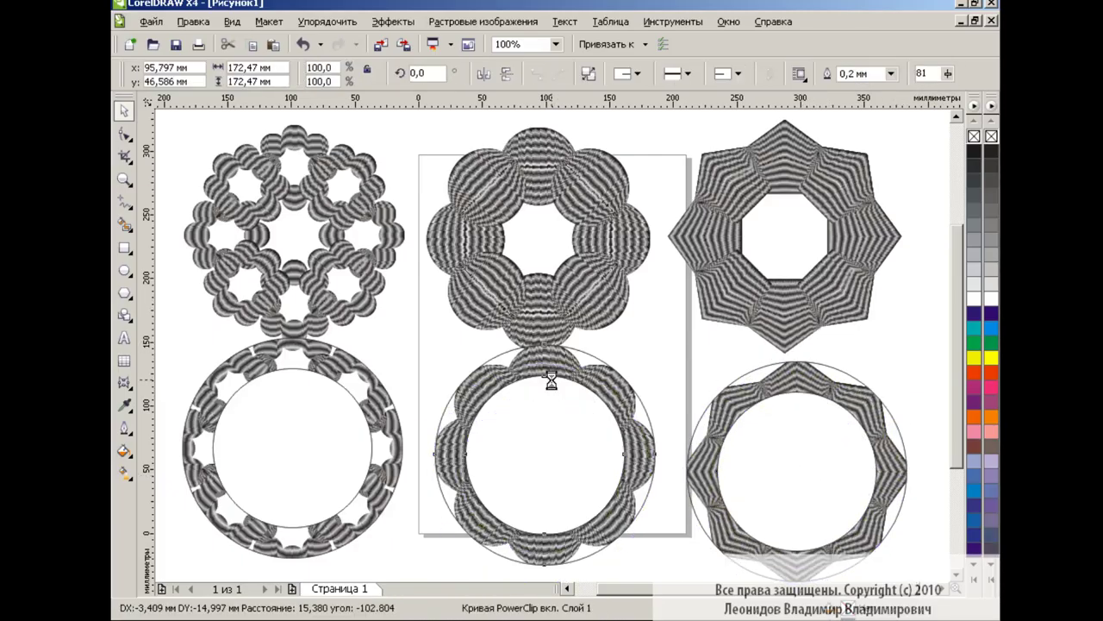
left_click(384, 379)
left_click(402, 353)
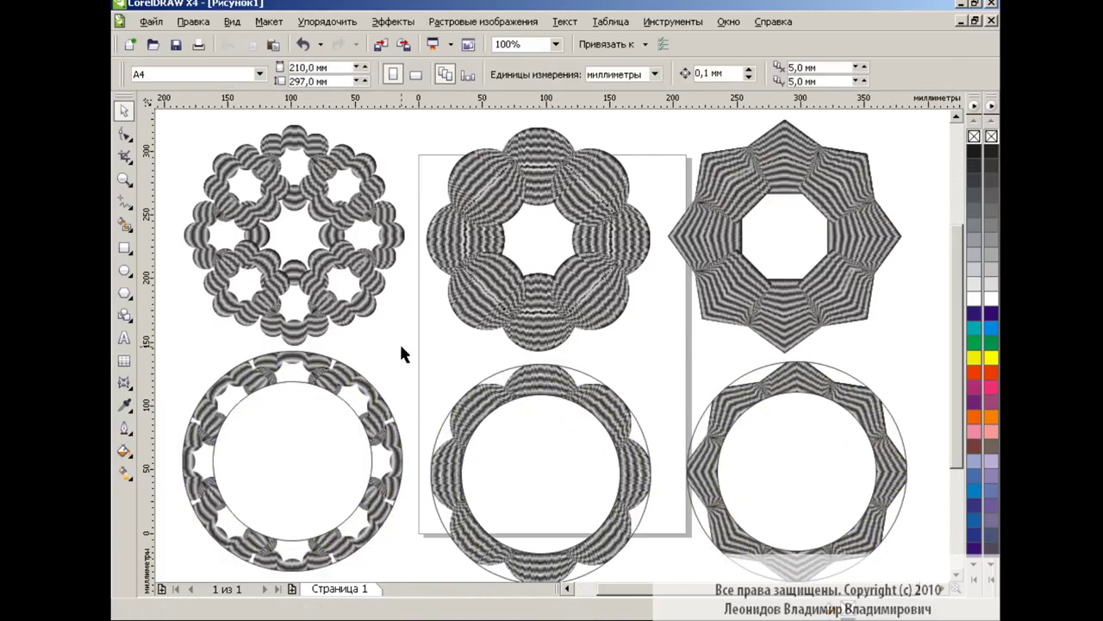